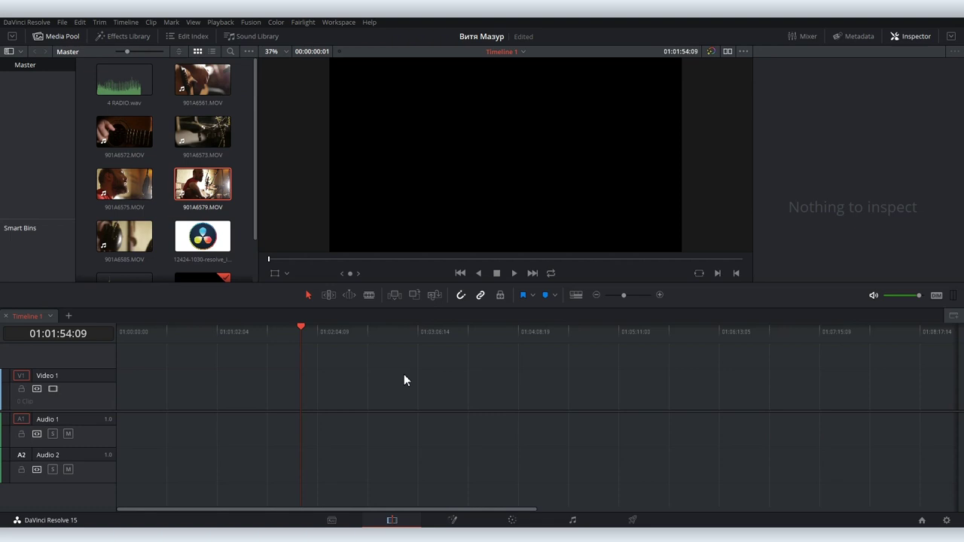
Browse the media pool clips, then bring up the Project Manager with its saved projects.
{"action": "mouse_move", "coordinate": [254, 188]}
{"action": "left_mouse_down"}
{"action": "mouse_move", "coordinate": [251, 260]}
{"action": "mouse_move", "coordinate": [257, 140]}
{"action": "left_mouse_up"}
{"action": "scroll", "coordinate": [170, 207], "scroll_direction": "down", "scroll_amount": 2}
{"action": "scroll", "coordinate": [203, 204], "scroll_direction": "up", "scroll_amount": 2}
{"action": "left_click_drag", "start_coordinate": [256, 122], "coordinate": [255, 144]}
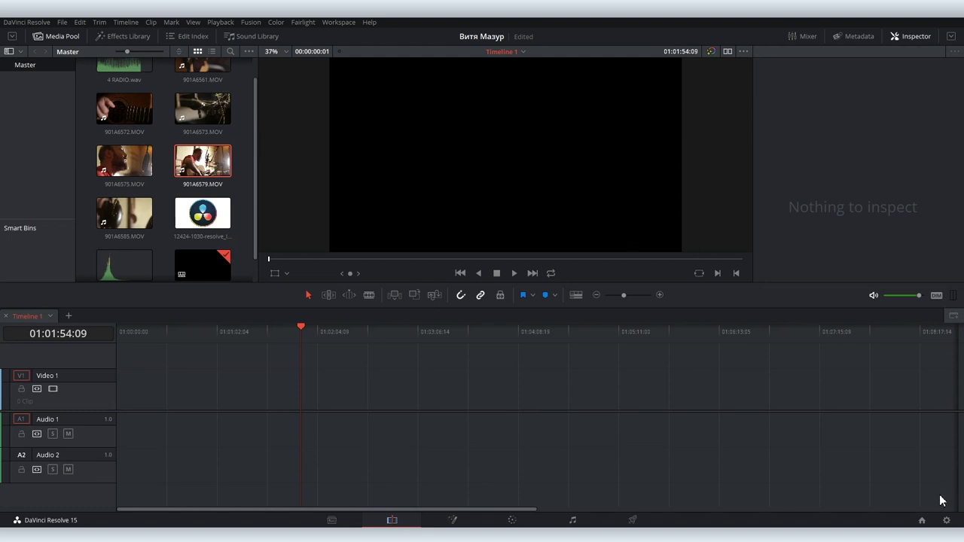
{"action": "left_click", "coordinate": [922, 521]}
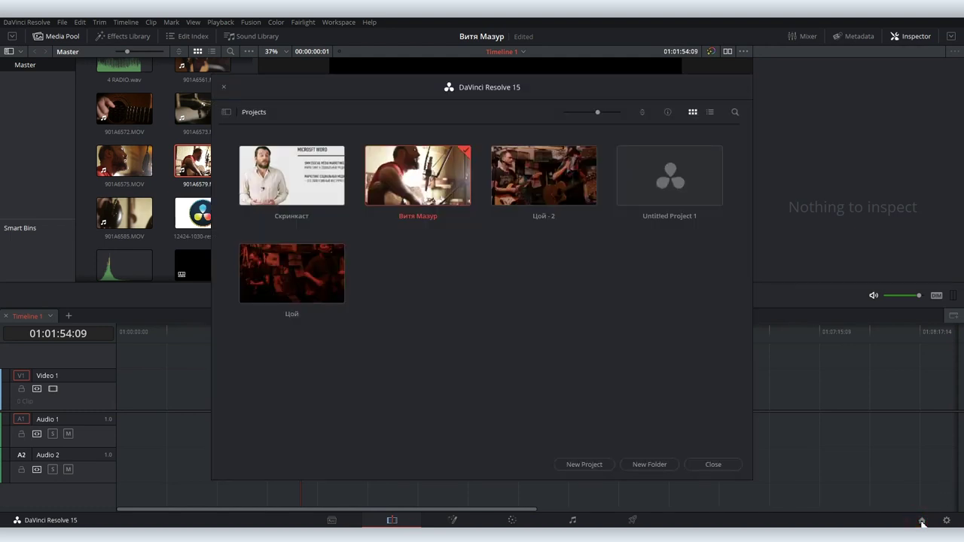
{"action": "right_click", "coordinate": [427, 171]}
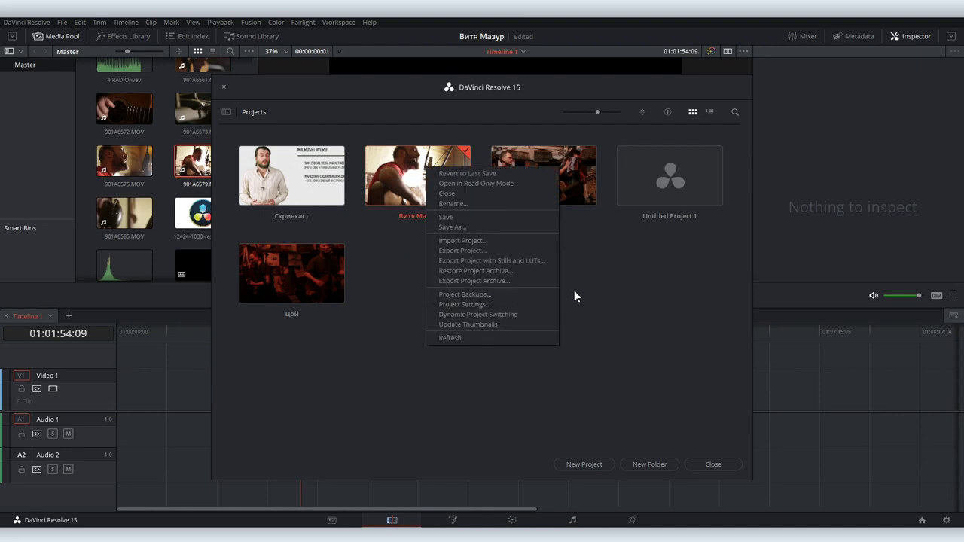
{"action": "left_click", "coordinate": [513, 278]}
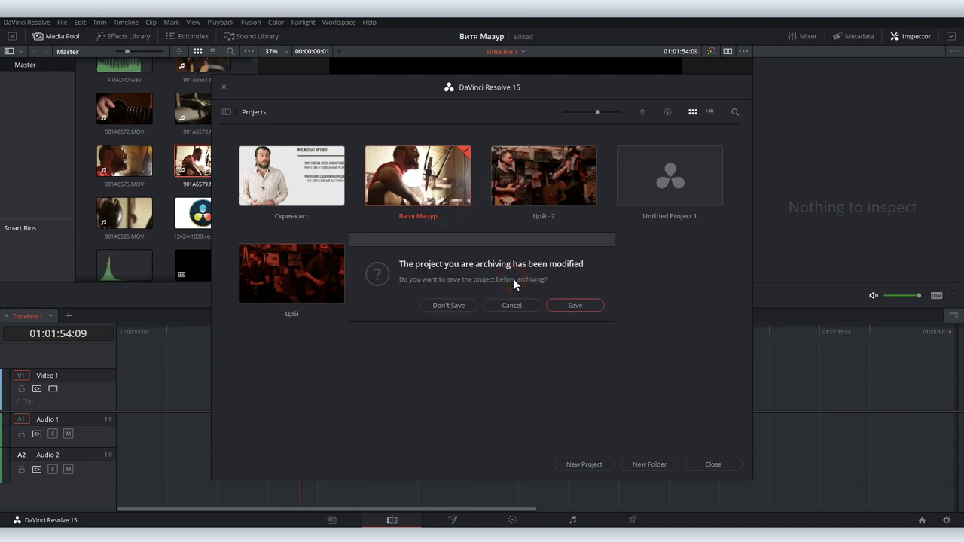
{"action": "left_click", "coordinate": [566, 306]}
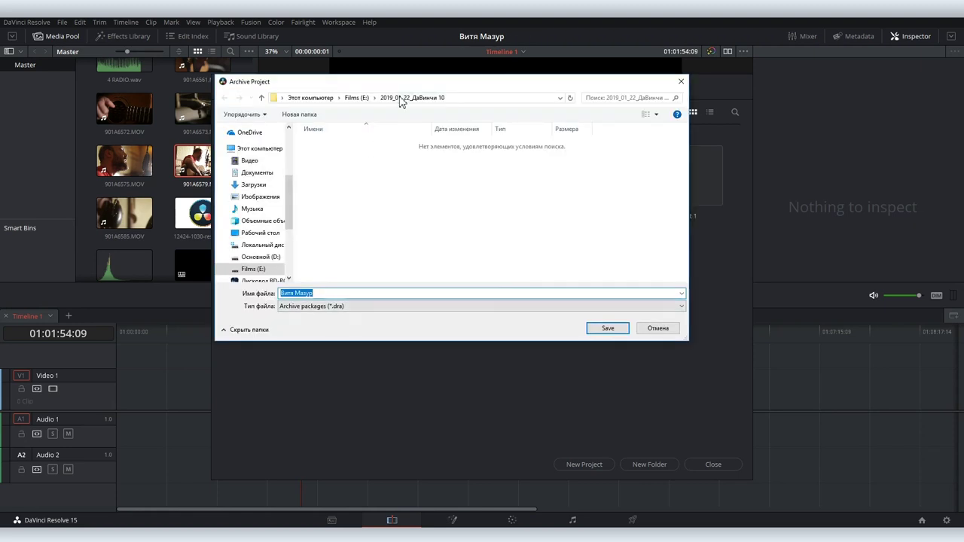
{"action": "left_click", "coordinate": [607, 329]}
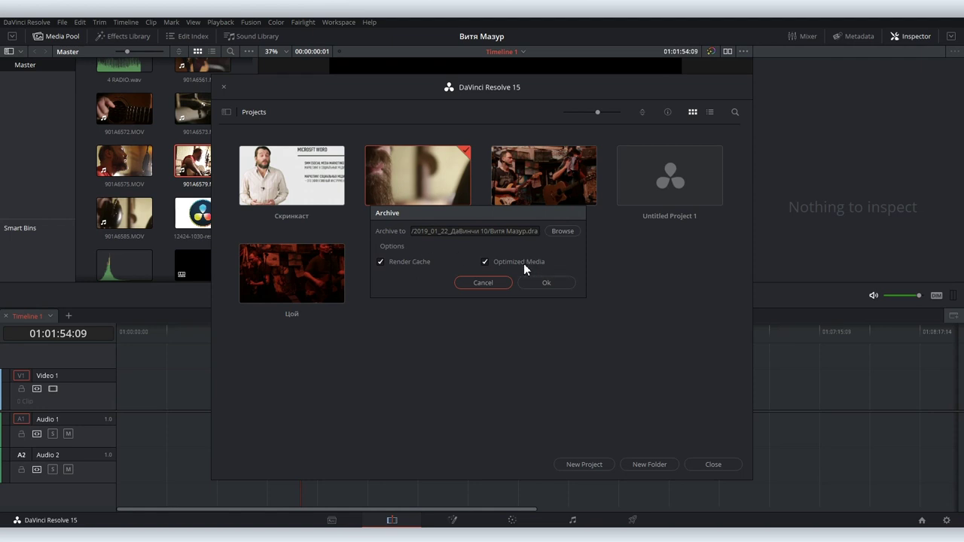
{"action": "left_click", "coordinate": [544, 282]}
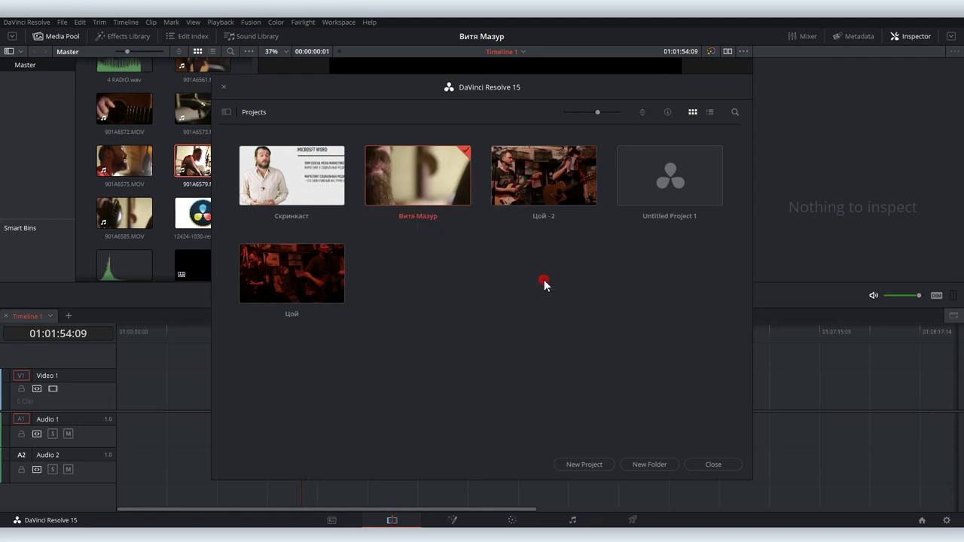
{"action": "left_click", "coordinate": [573, 310]}
{"action": "right_click", "coordinate": [453, 293]}
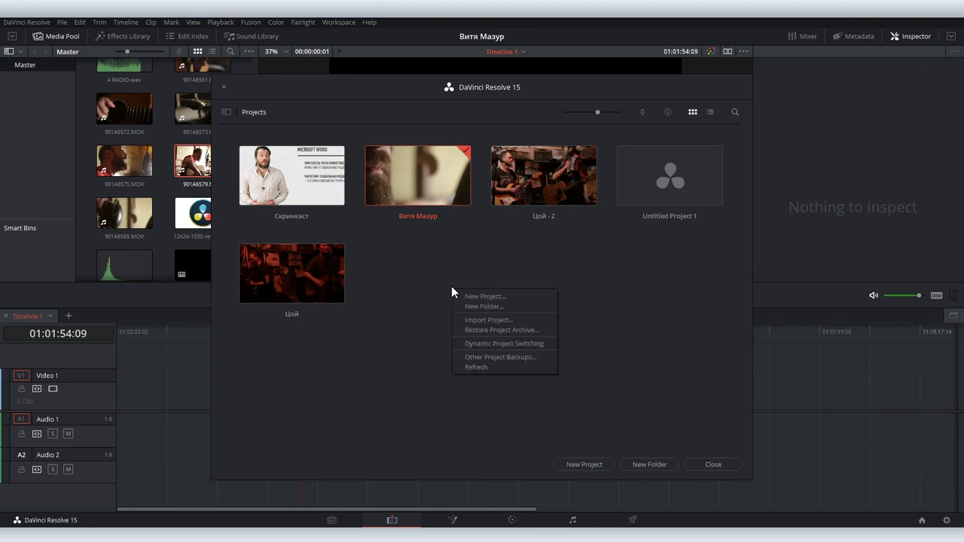
{"action": "left_click", "coordinate": [497, 330]}
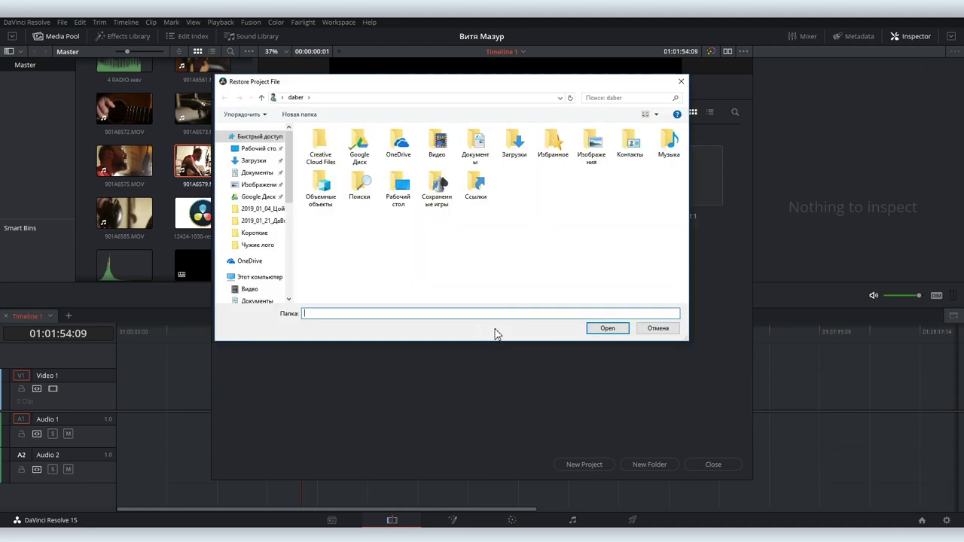
{"action": "left_click", "coordinate": [256, 277]}
{"action": "left_click", "coordinate": [330, 199]}
{"action": "double_click", "coordinate": [330, 199]}
{"action": "double_click", "coordinate": [347, 225]}
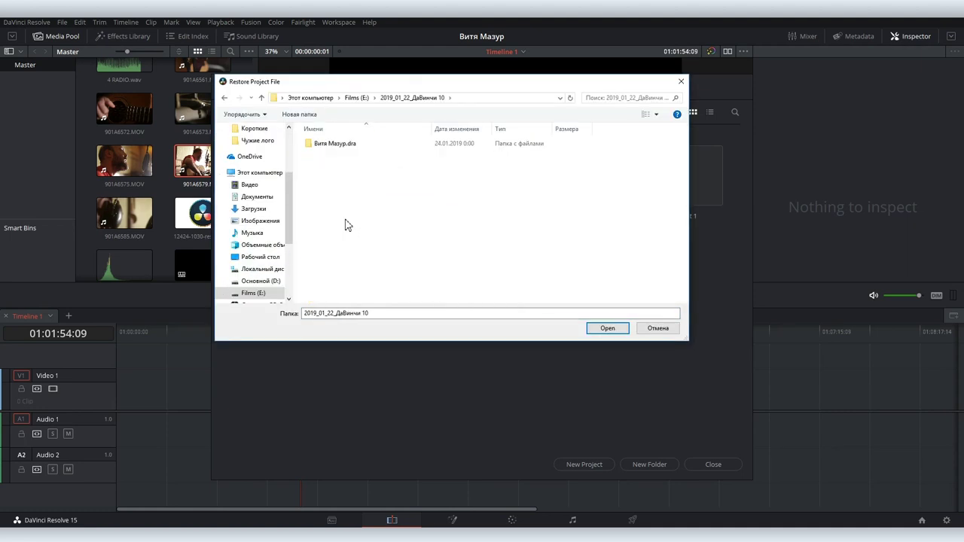
{"action": "double_click", "coordinate": [331, 144]}
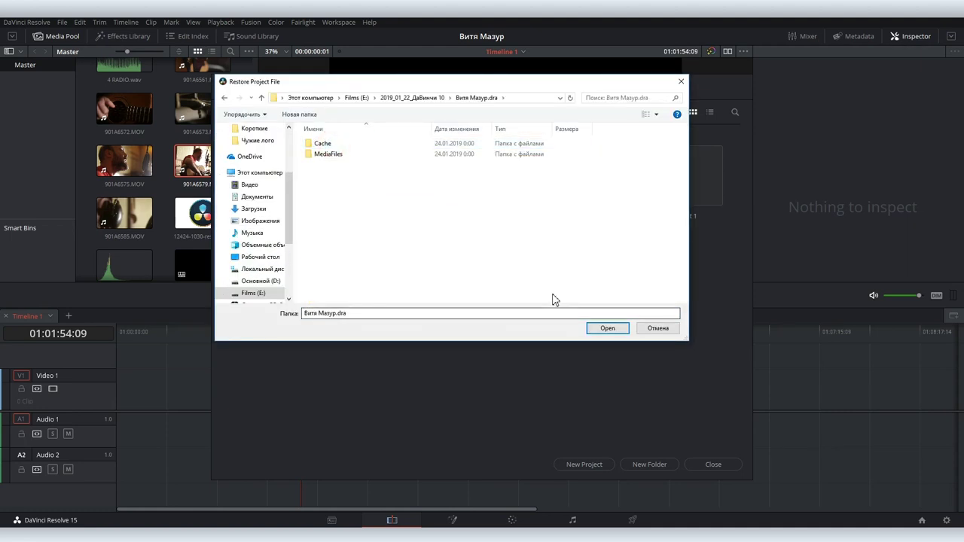
{"action": "left_click", "coordinate": [607, 328]}
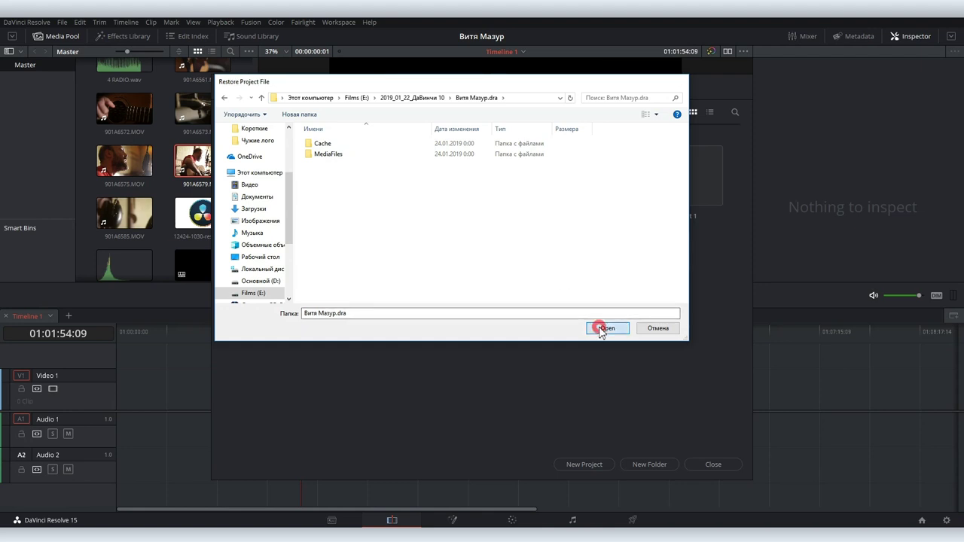
{"action": "key", "text": "alt+Tab"}
{"action": "double_click", "coordinate": [271, 163]}
{"action": "double_click", "coordinate": [271, 168]}
{"action": "left_click", "coordinate": [278, 171]}
{"action": "double_click", "coordinate": [277, 171]}
{"action": "double_click", "coordinate": [289, 164]}
{"action": "double_click", "coordinate": [290, 165]}
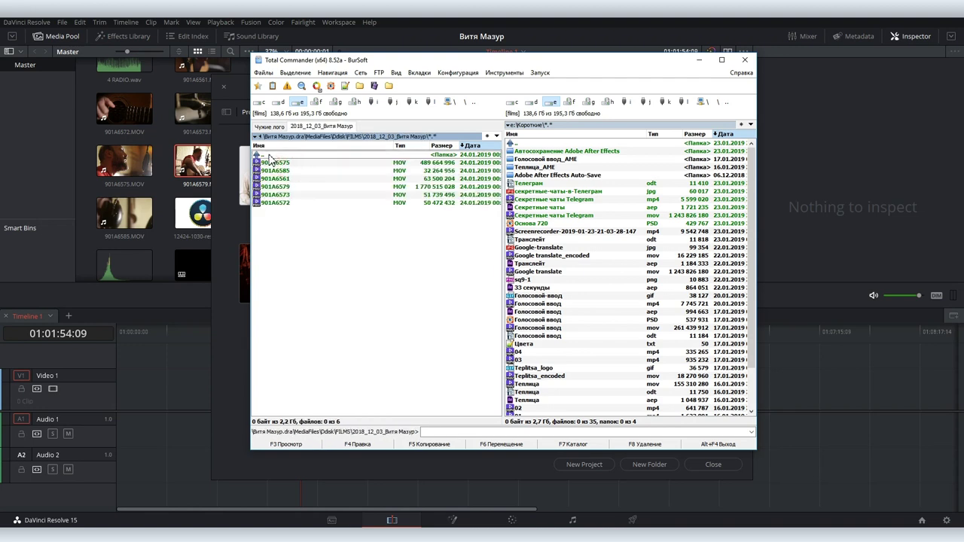
Go back to MediaFiles and browse Edisk\ОФОРМЛЕНИЕ and its subfolders.
{"action": "double_click", "coordinate": [265, 154]}
{"action": "double_click", "coordinate": [265, 154]}
{"action": "double_click", "coordinate": [265, 154]}
{"action": "double_click", "coordinate": [273, 163]}
{"action": "double_click", "coordinate": [273, 164]}
{"action": "double_click", "coordinate": [273, 162]}
{"action": "double_click", "coordinate": [274, 154]}
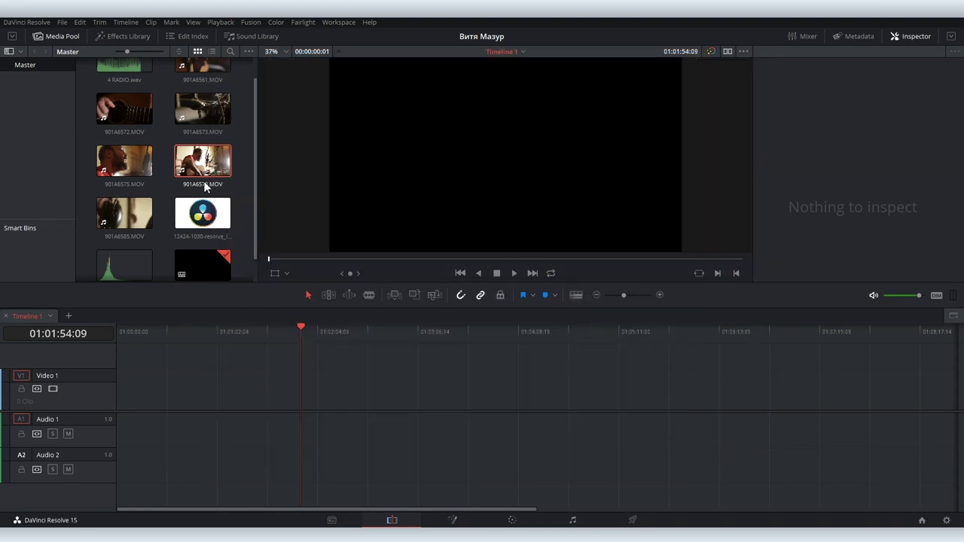
Place 901A6579.MOV on the timeline and trim both its start and end.
{"action": "left_click_drag", "start_coordinate": [202, 161], "coordinate": [195, 410]}
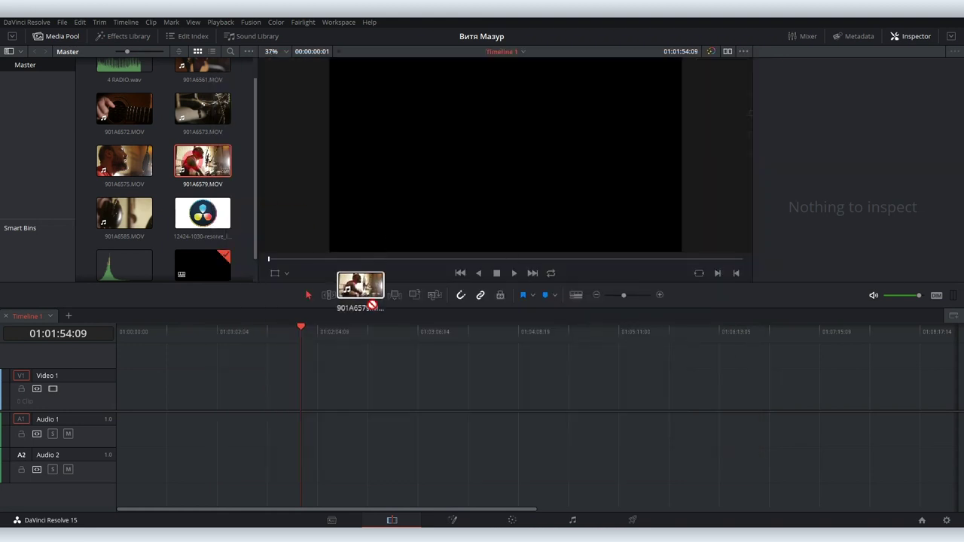
{"action": "left_click", "coordinate": [293, 330]}
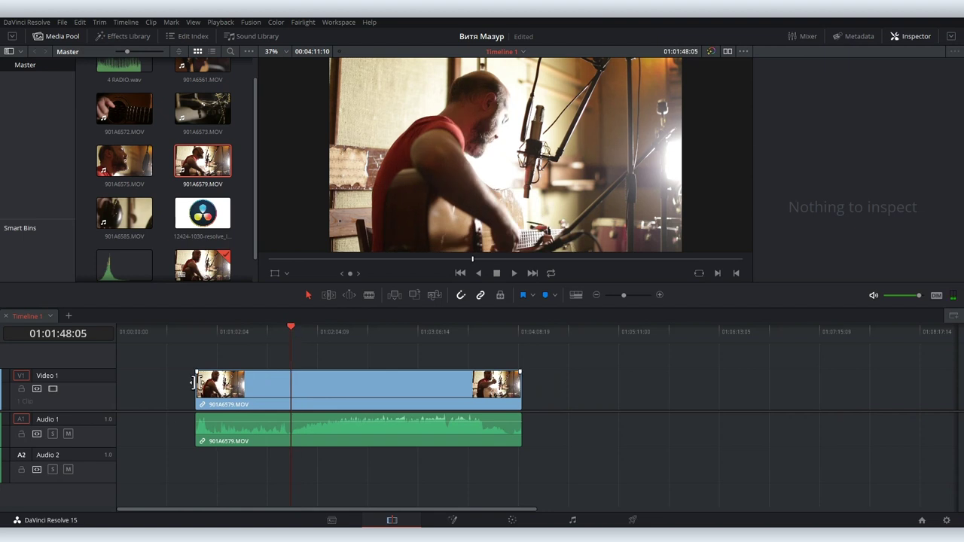
{"action": "key", "text": "shift+bracketleft"}
{"action": "left_click_drag", "start_coordinate": [516, 383], "coordinate": [510, 382]}
{"action": "left_click", "coordinate": [399, 426]}
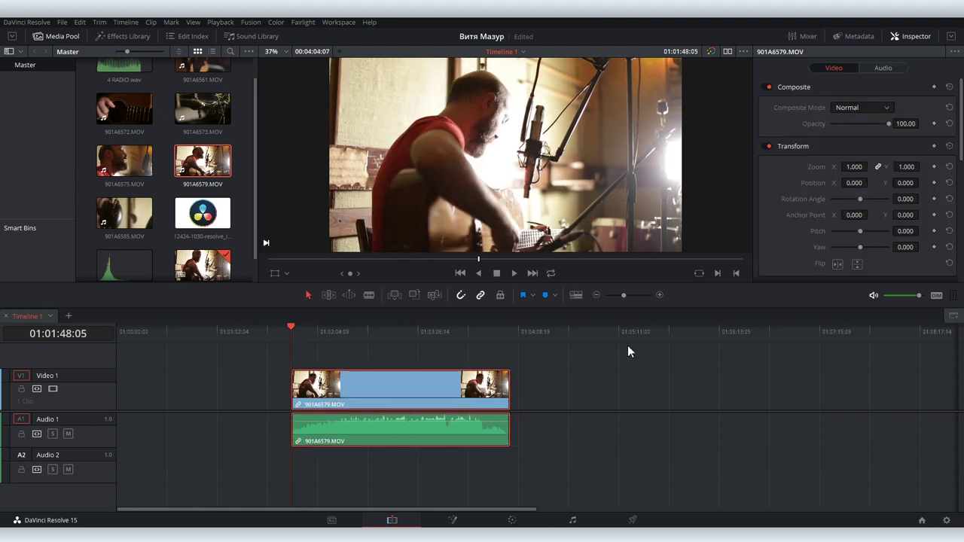
Show clips as a full filmstrip with audio waveforms and enlarge the video and audio tracks.
{"action": "left_click", "coordinate": [577, 297]}
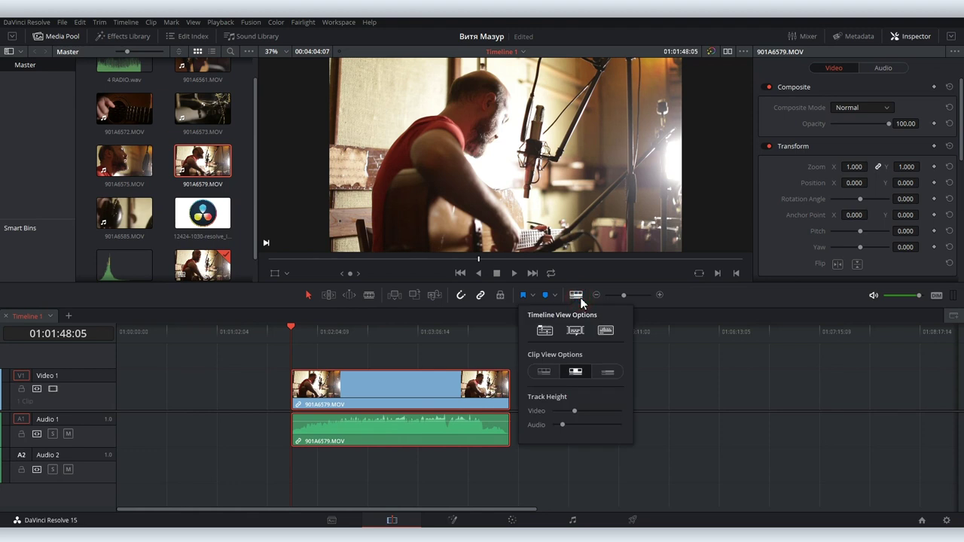
{"action": "left_click", "coordinate": [544, 371]}
{"action": "left_click", "coordinate": [576, 371]}
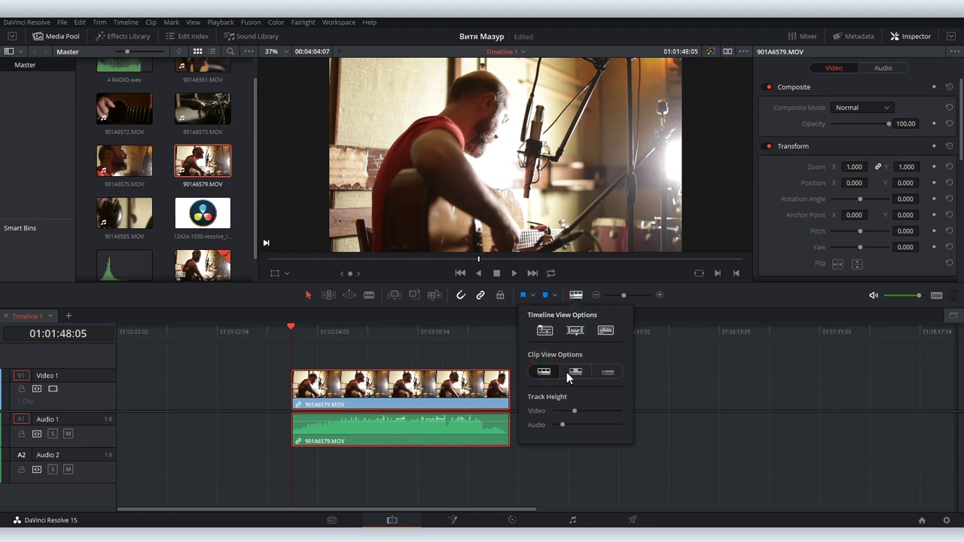
{"action": "left_click", "coordinate": [610, 372]}
{"action": "left_click", "coordinate": [575, 372]}
{"action": "left_click", "coordinate": [544, 371]}
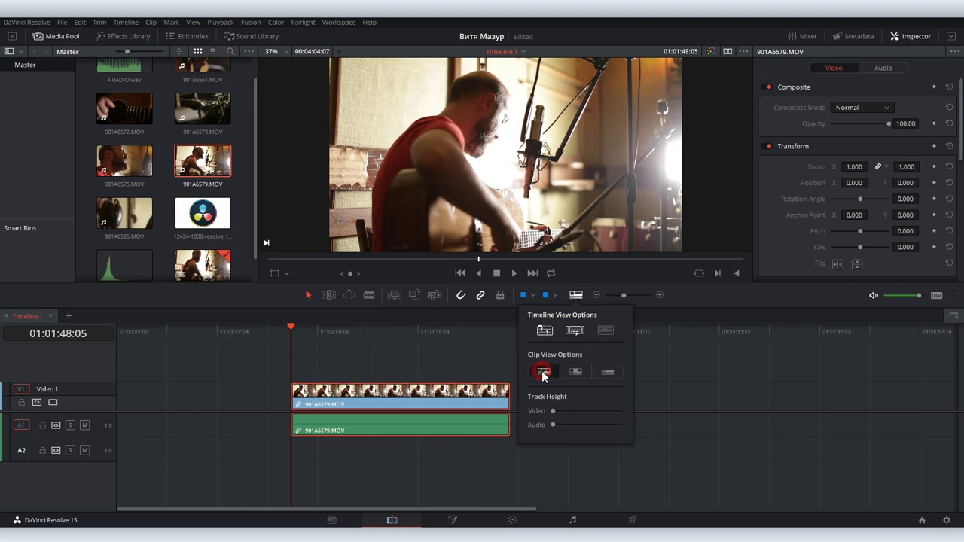
{"action": "left_click", "coordinate": [607, 331]}
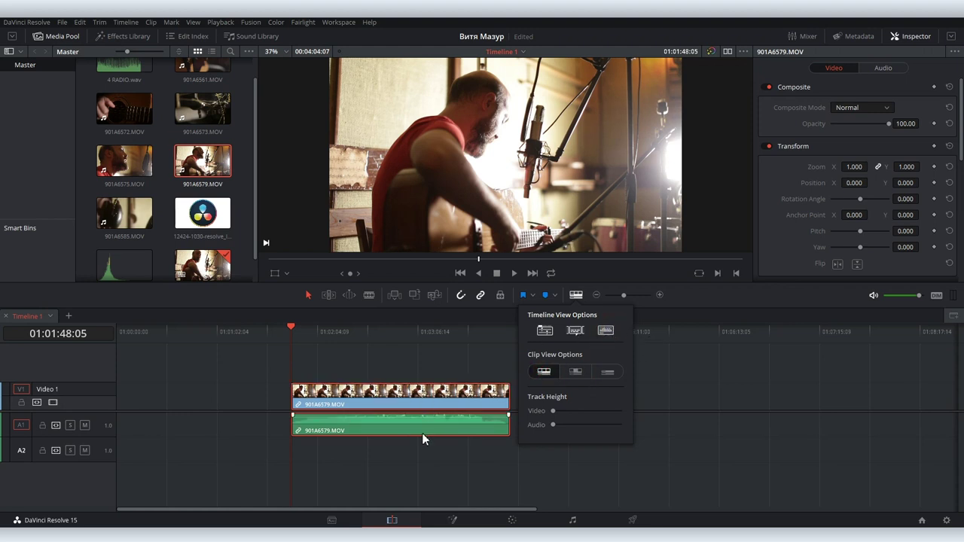
{"action": "mouse_move", "coordinate": [99, 459]}
{"action": "left_mouse_down"}
{"action": "mouse_move", "coordinate": [95, 444]}
{"action": "mouse_move", "coordinate": [95, 456]}
{"action": "left_mouse_up"}
{"action": "left_click_drag", "start_coordinate": [95, 383], "coordinate": [93, 367]}
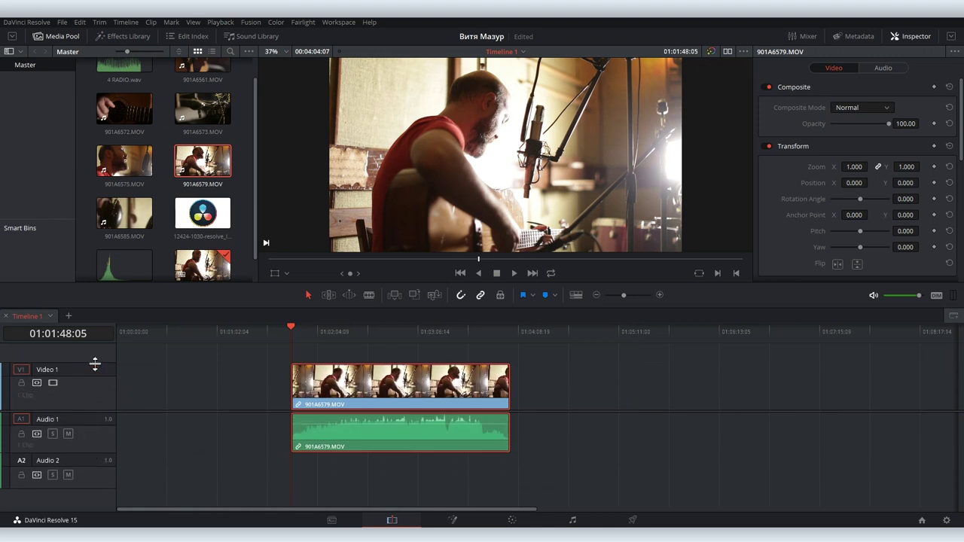
Try slower speeds on 901A6579.MOV, then enter 100 as its clip speed.
{"action": "right_click", "coordinate": [385, 389]}
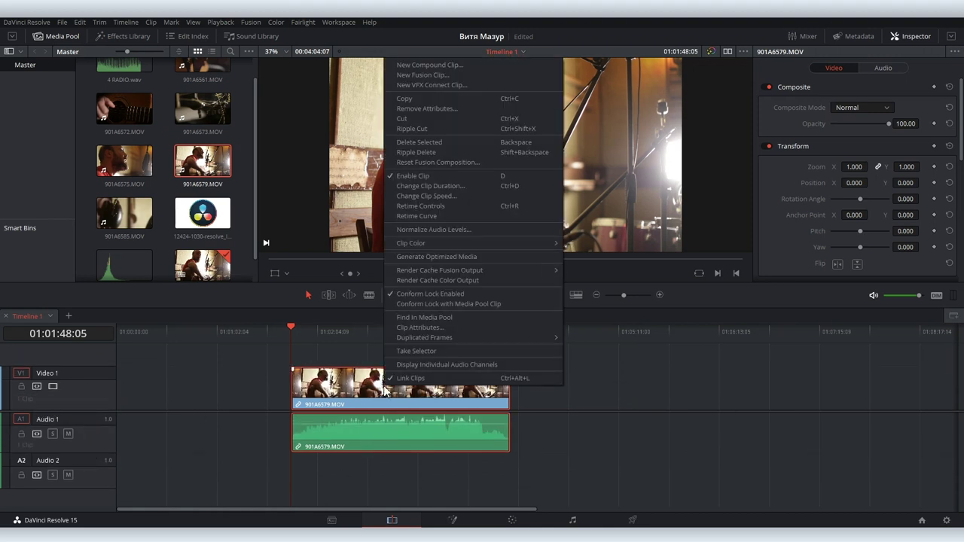
{"action": "left_click", "coordinate": [432, 197]}
{"action": "left_click_drag", "start_coordinate": [382, 239], "coordinate": [361, 238]}
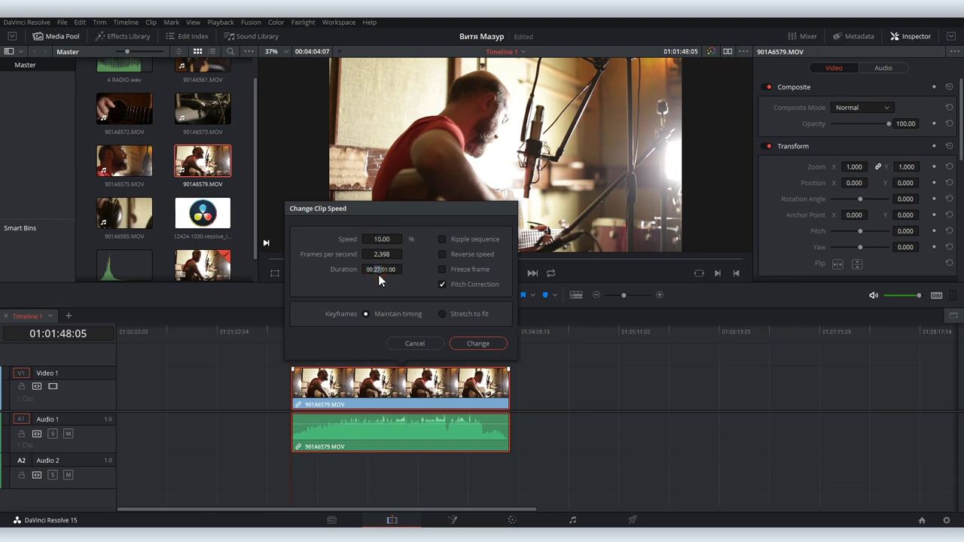
{"action": "left_click_drag", "start_coordinate": [381, 238], "coordinate": [405, 239]}
{"action": "left_click", "coordinate": [371, 238]}
{"action": "type", "text": "100"}
{"action": "key", "text": "Return"}
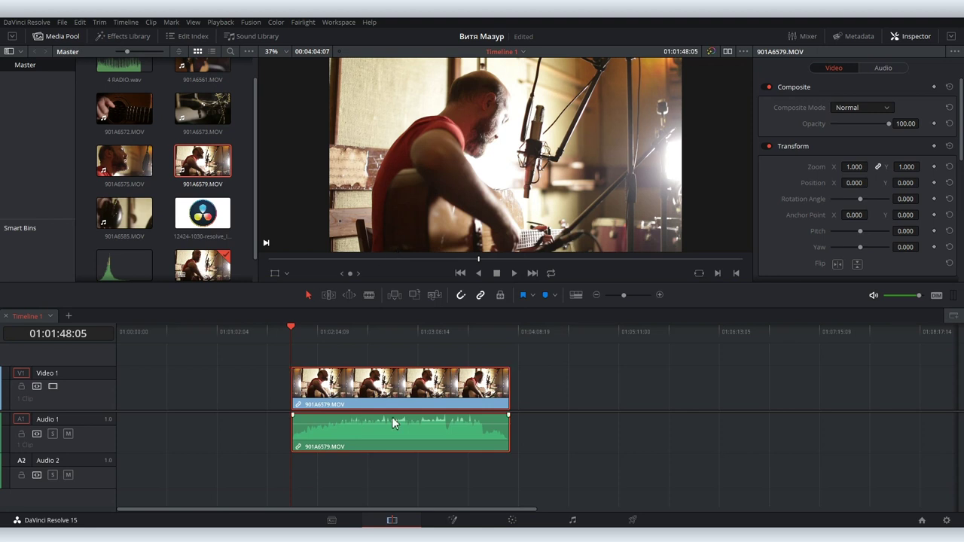
Reverse the clip at -100% speed and play it back to check.
{"action": "right_click", "coordinate": [389, 394]}
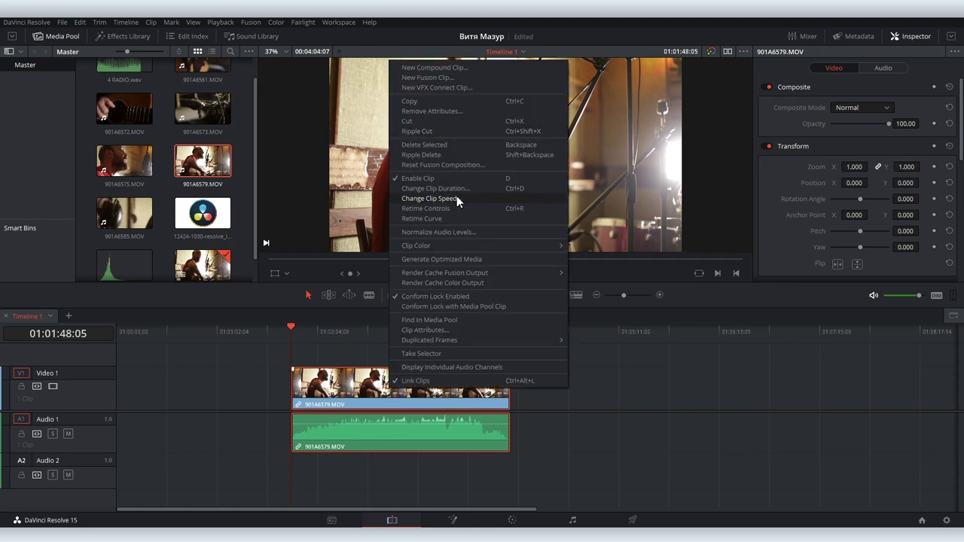
{"action": "left_click", "coordinate": [456, 198]}
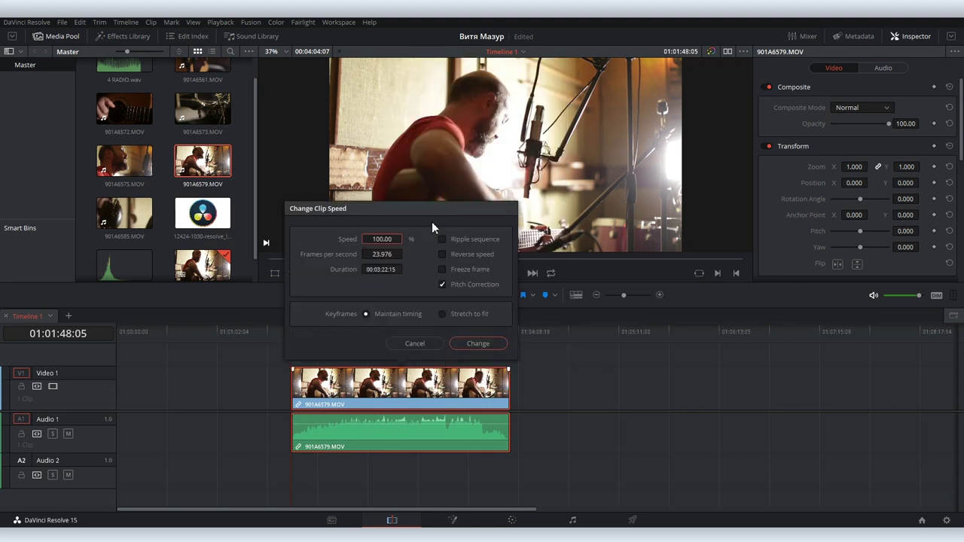
{"action": "left_click", "coordinate": [442, 256]}
{"action": "left_click", "coordinate": [476, 344]}
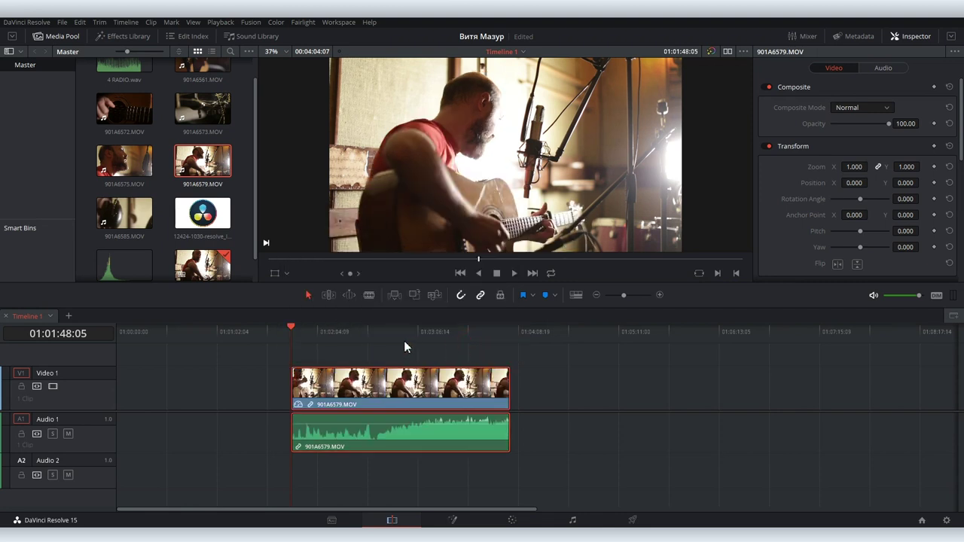
{"action": "key", "text": "space"}
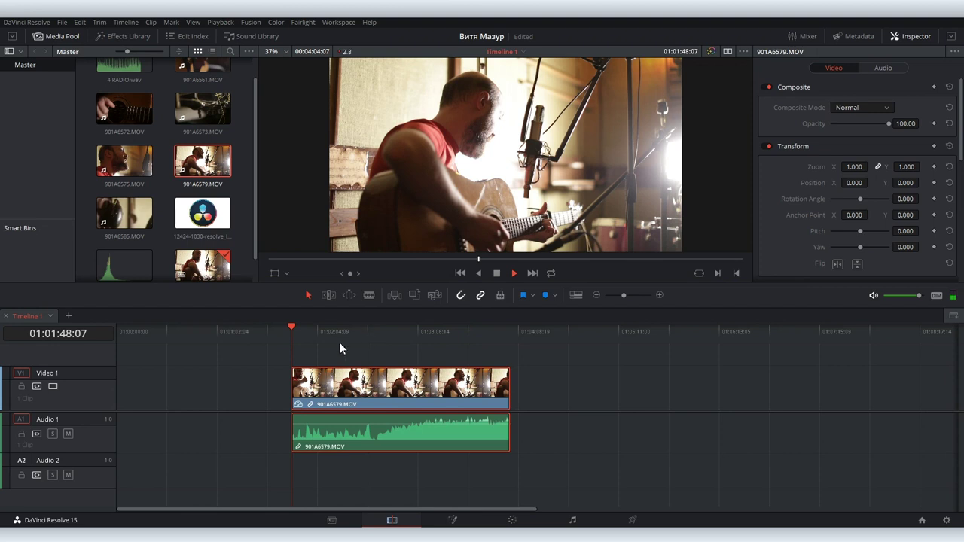
{"action": "left_click", "coordinate": [307, 335]}
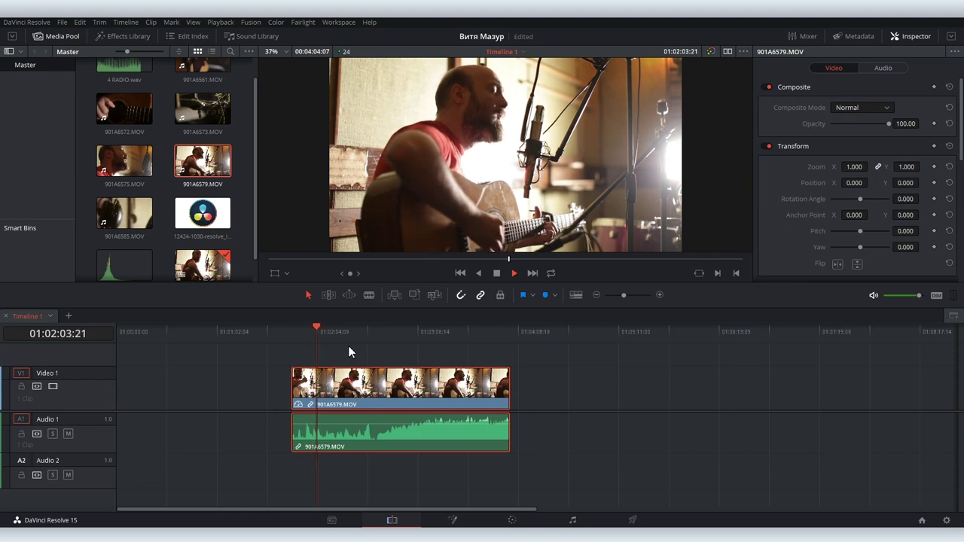
{"action": "key", "text": "space"}
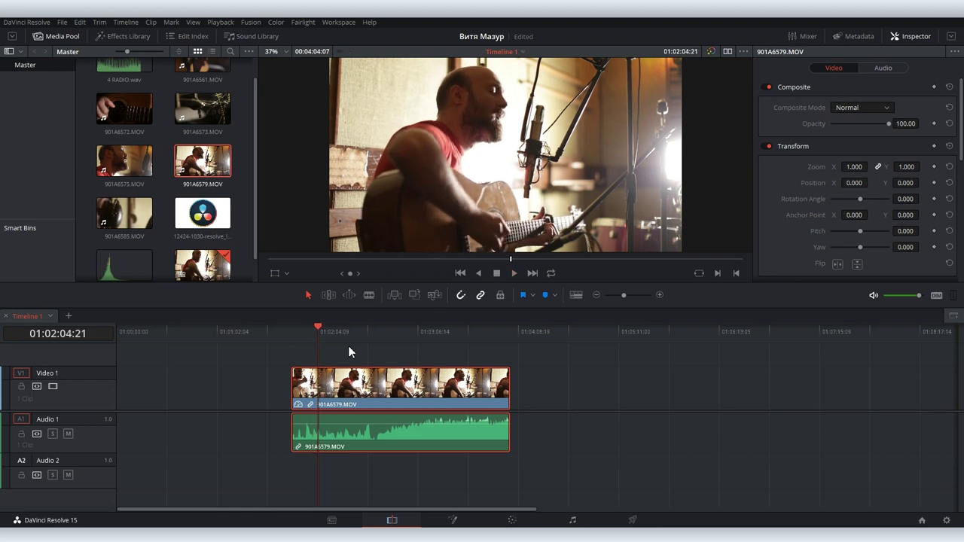
Apply a Freeze frame to the guitarist clip and play it from 01:01:57:13.
{"action": "right_click", "coordinate": [351, 380]}
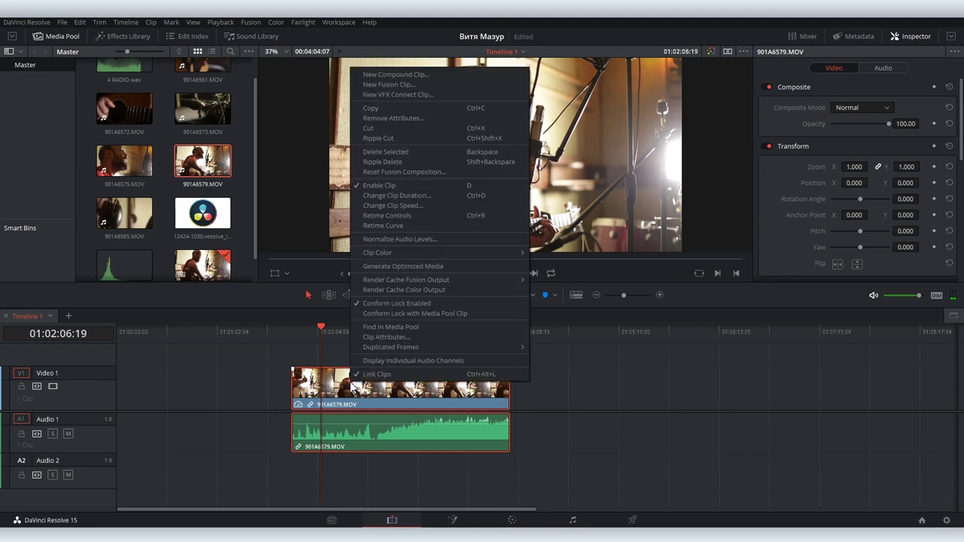
{"action": "left_click", "coordinate": [452, 205]}
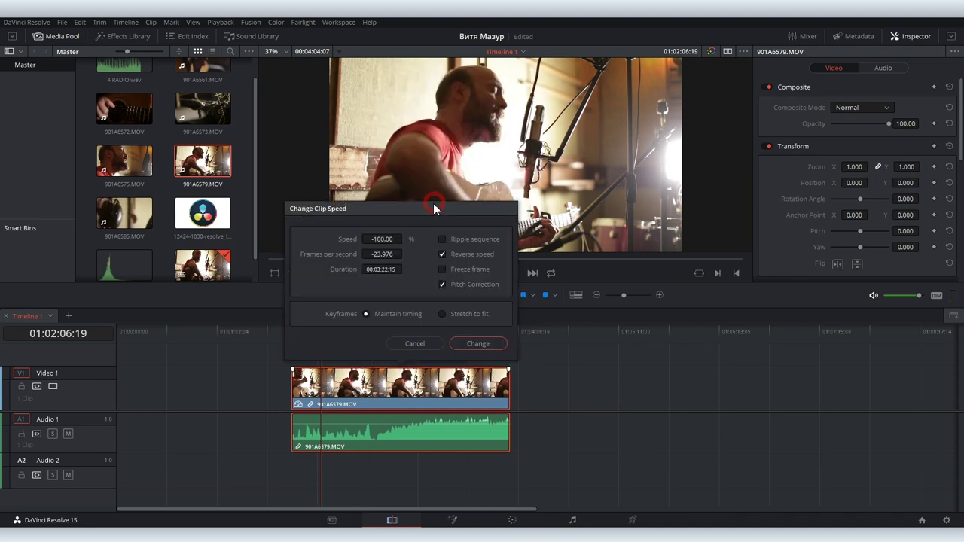
{"action": "left_click", "coordinate": [443, 269]}
{"action": "left_click", "coordinate": [479, 344]}
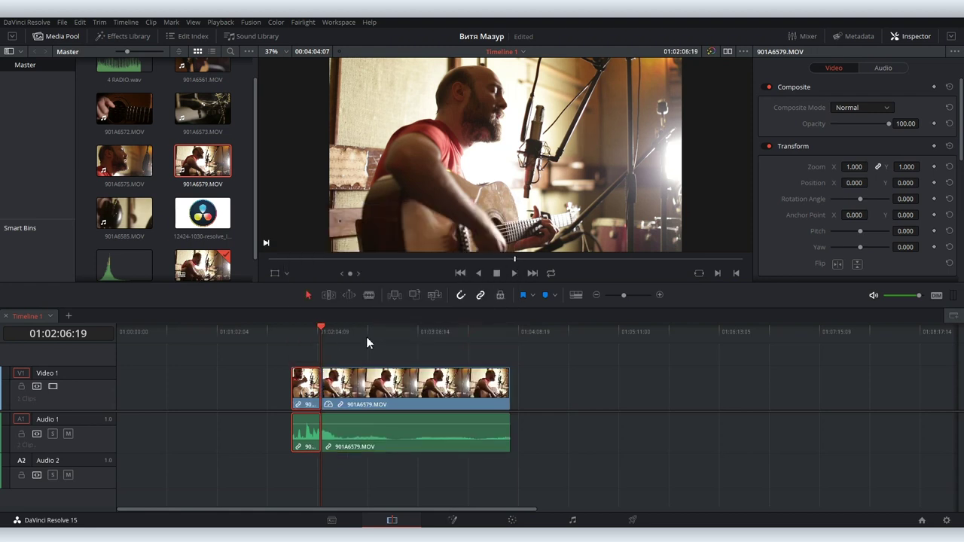
{"action": "left_click", "coordinate": [350, 380]}
{"action": "left_click_drag", "start_coordinate": [323, 330], "coordinate": [306, 330]}
{"action": "key", "text": "space"}
{"action": "key", "text": "space"}
Change the freeze-frame piece's speed option, undo the edit, and nudge the clip earlier.
{"action": "left_click", "coordinate": [307, 384]}
{"action": "right_click", "coordinate": [306, 384]}
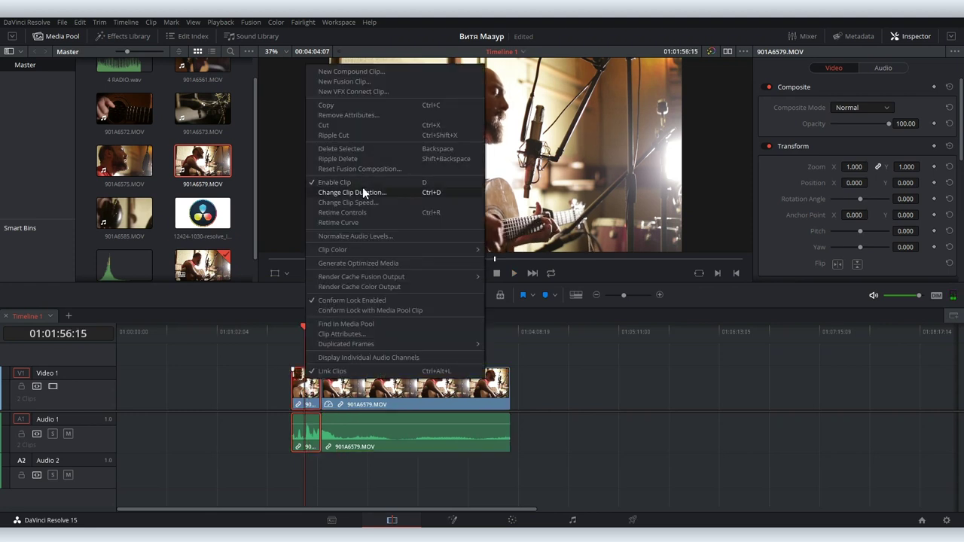
{"action": "left_click", "coordinate": [348, 202]}
{"action": "left_click", "coordinate": [362, 252]}
{"action": "left_click", "coordinate": [383, 342]}
{"action": "key", "text": "space"}
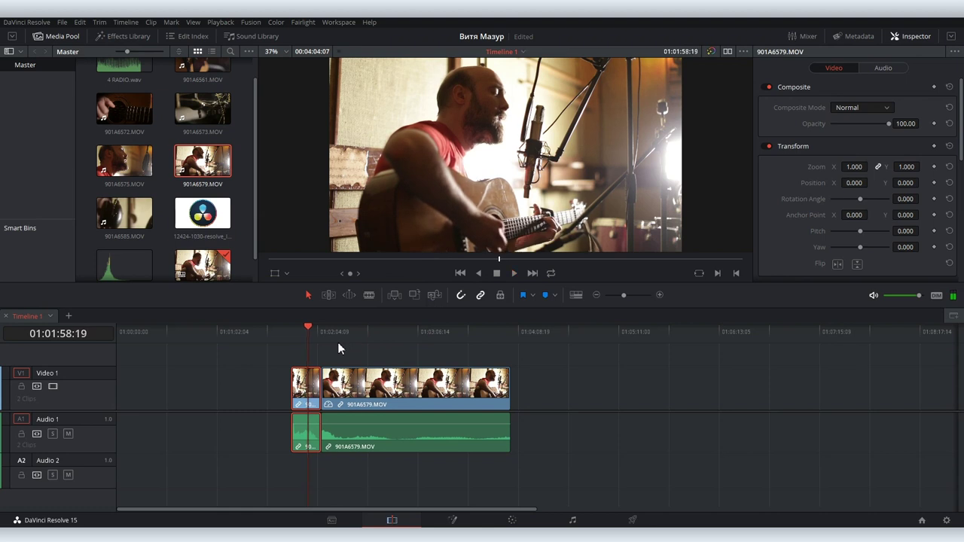
{"action": "key", "text": "ctrl+z"}
{"action": "left_click", "coordinate": [355, 332]}
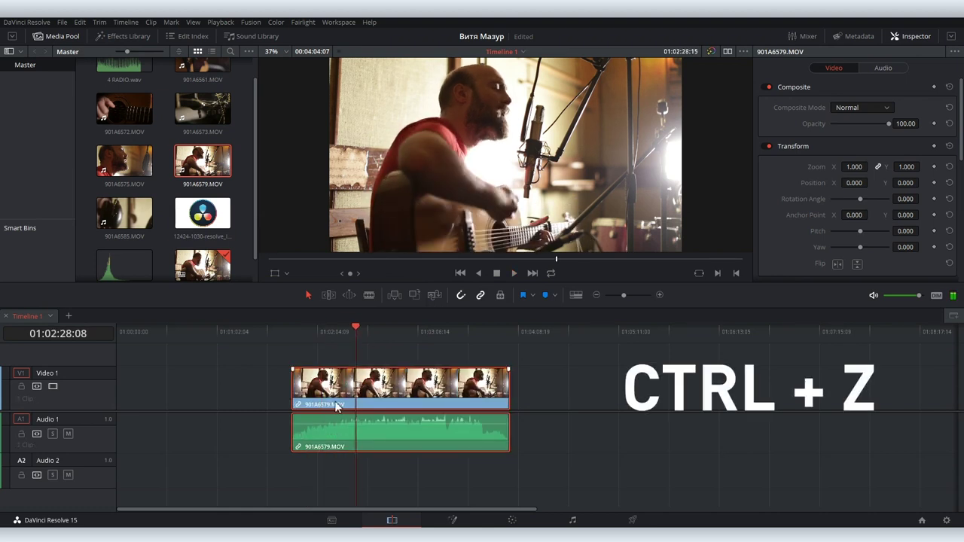
{"action": "left_click_drag", "start_coordinate": [338, 404], "coordinate": [318, 404]}
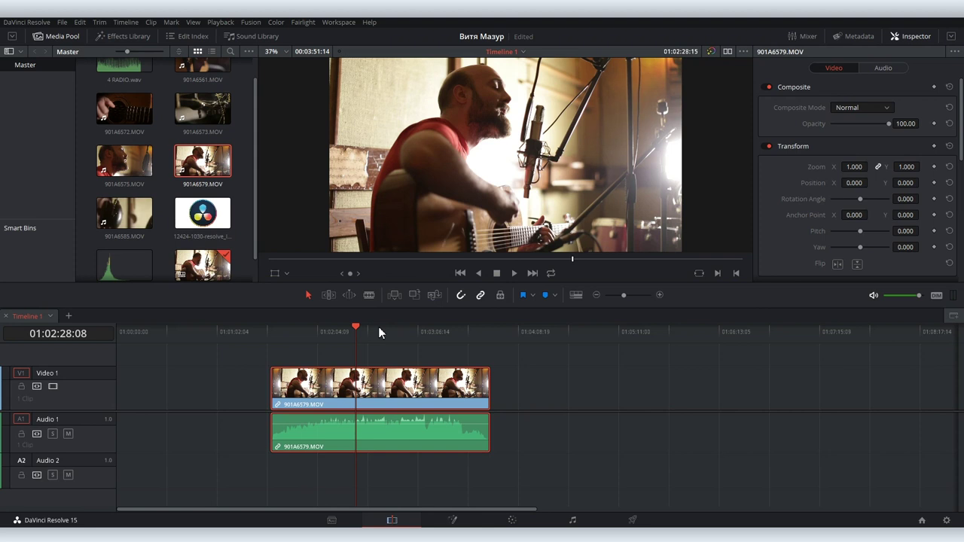
Show retime controls with Ctrl+R, stretch the clip to about 48% speed, and preview it.
{"action": "key", "text": "ctrl+r"}
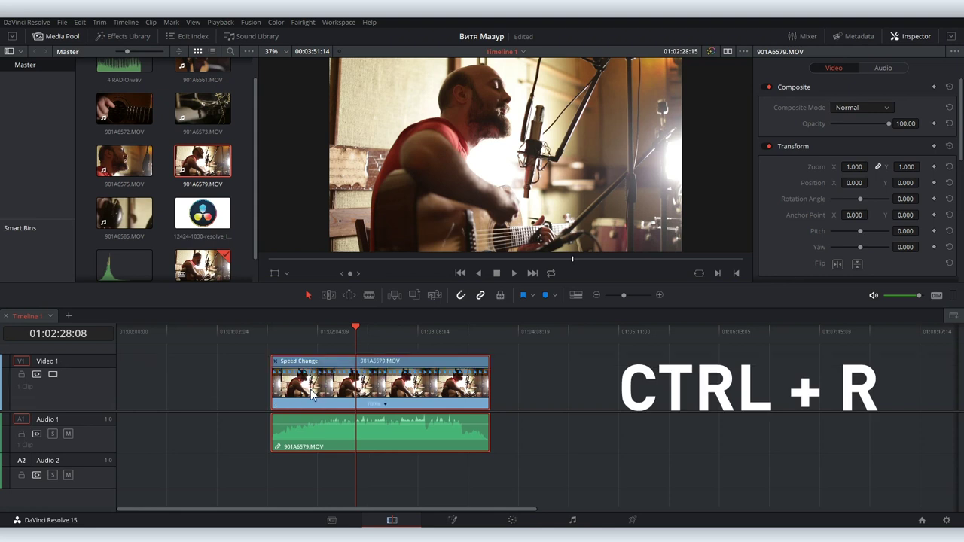
{"action": "left_click_drag", "start_coordinate": [339, 367], "coordinate": [317, 369]}
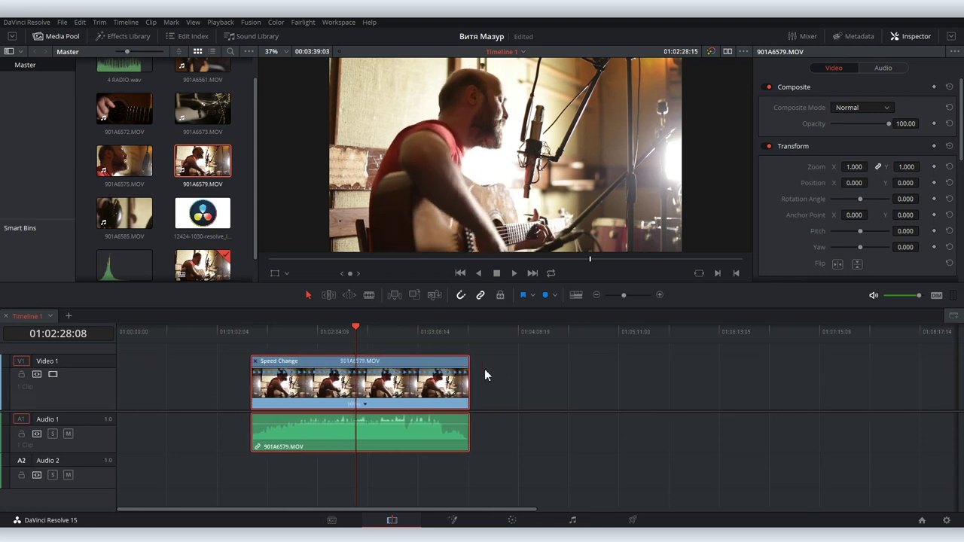
{"action": "left_click_drag", "start_coordinate": [467, 364], "coordinate": [351, 375]}
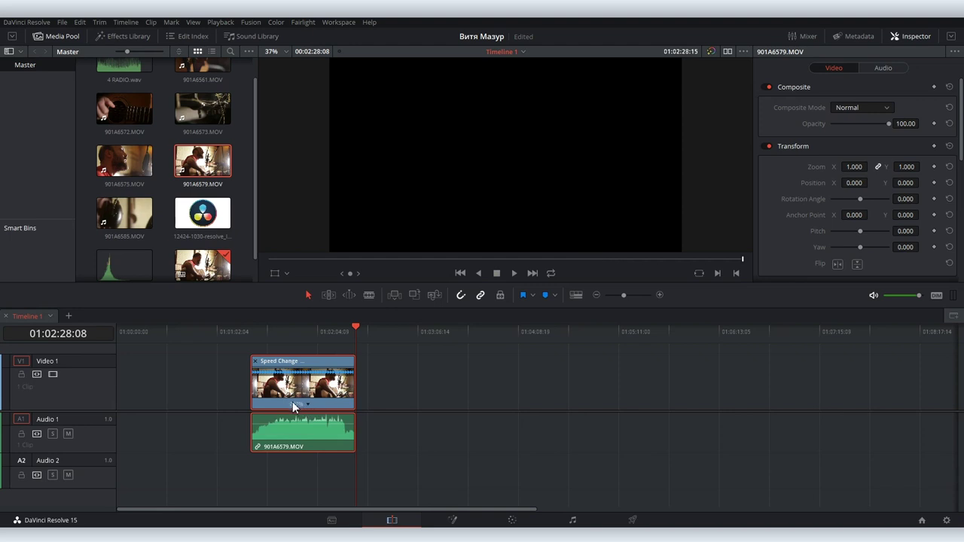
{"action": "left_click", "coordinate": [279, 332]}
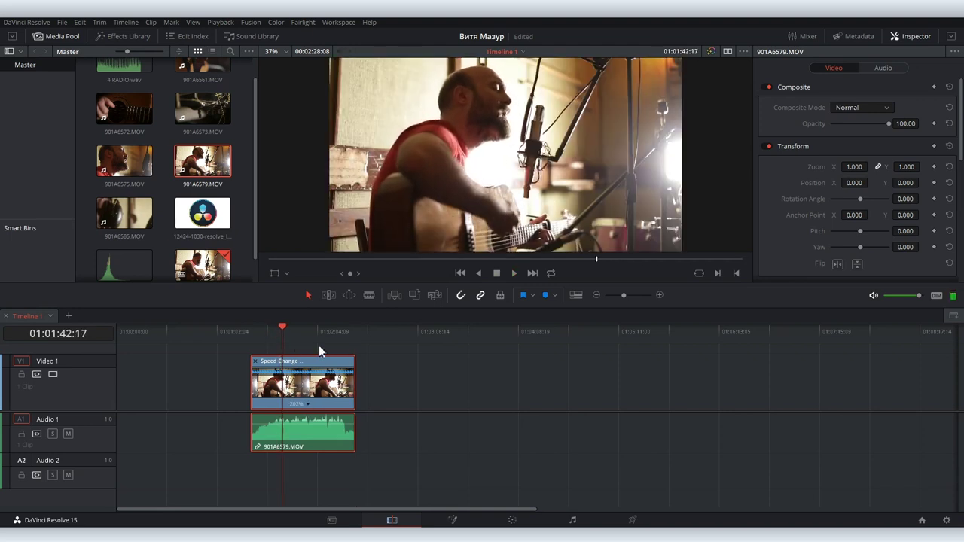
{"action": "left_click_drag", "start_coordinate": [354, 367], "coordinate": [695, 367]}
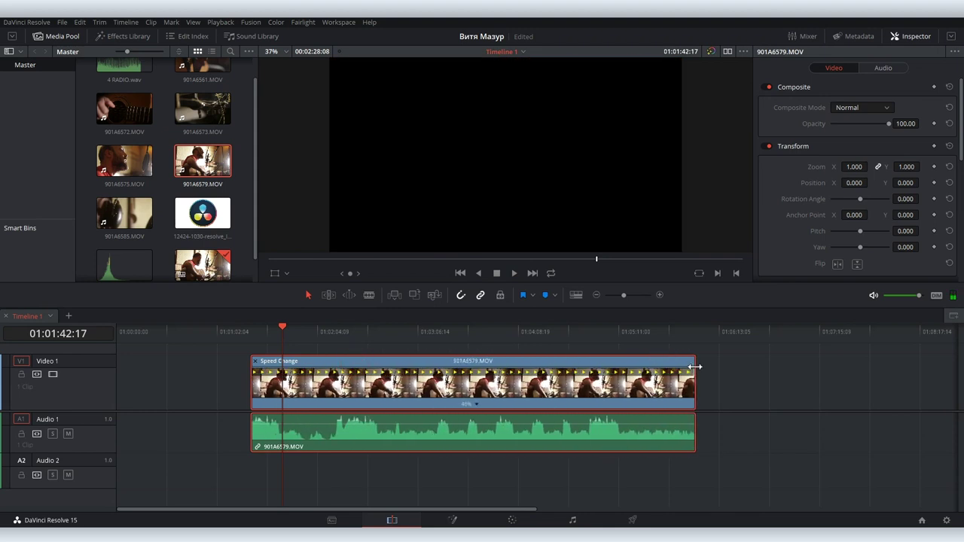
{"action": "left_click", "coordinate": [376, 332]}
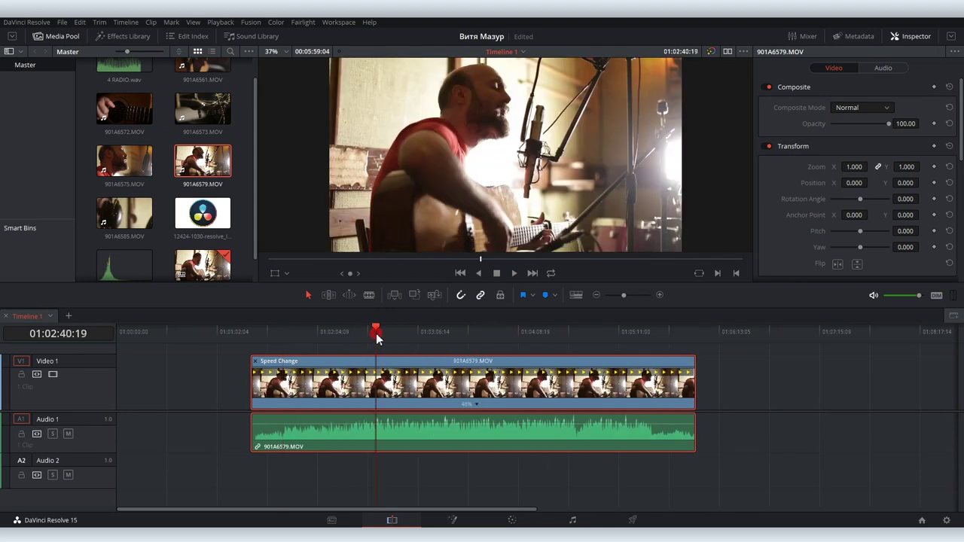
{"action": "key", "text": "space"}
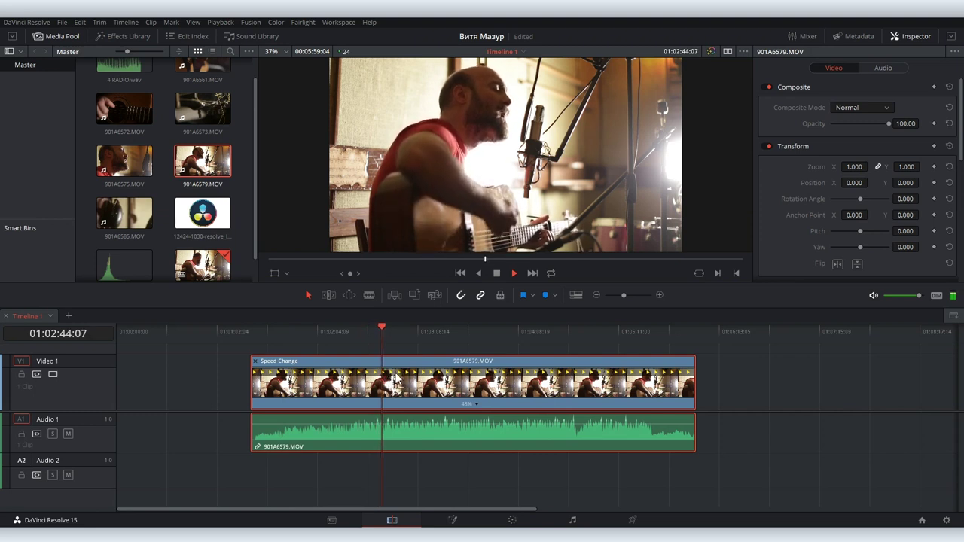
{"action": "key", "text": "space"}
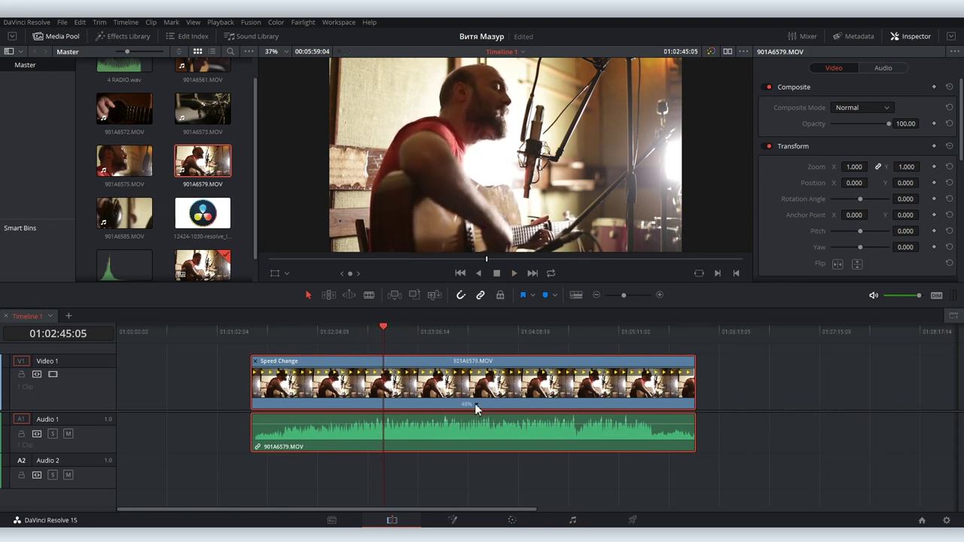
{"action": "right_click", "coordinate": [475, 409]}
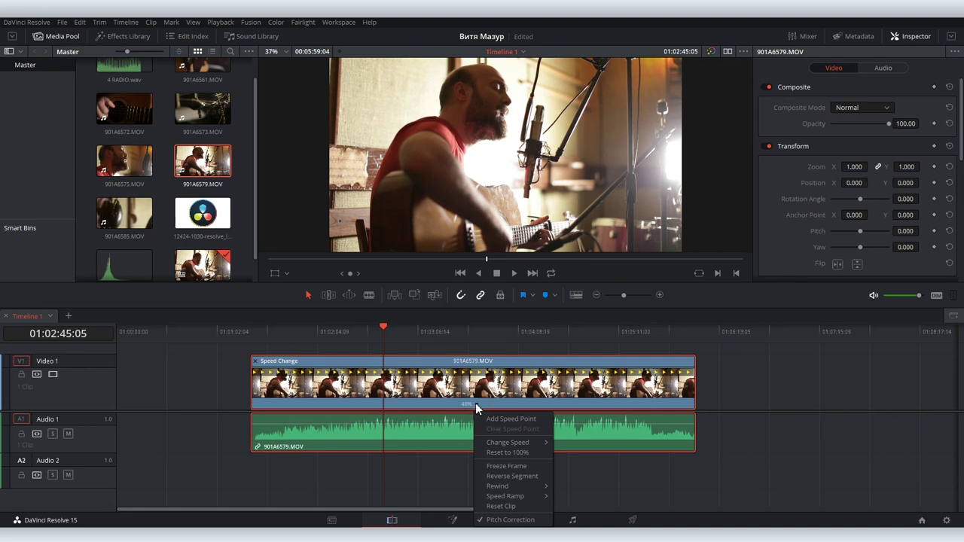
{"action": "left_click", "coordinate": [513, 478]}
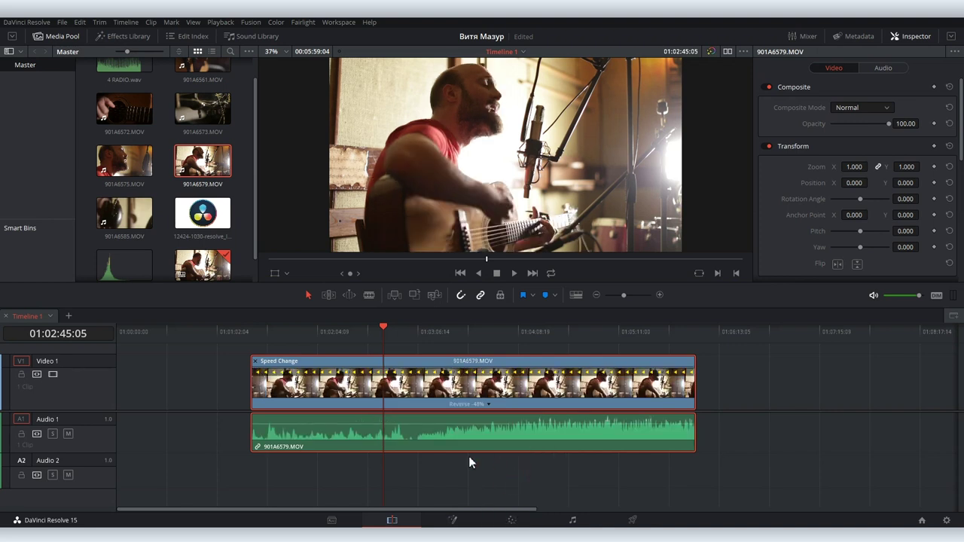
{"action": "key", "text": "space"}
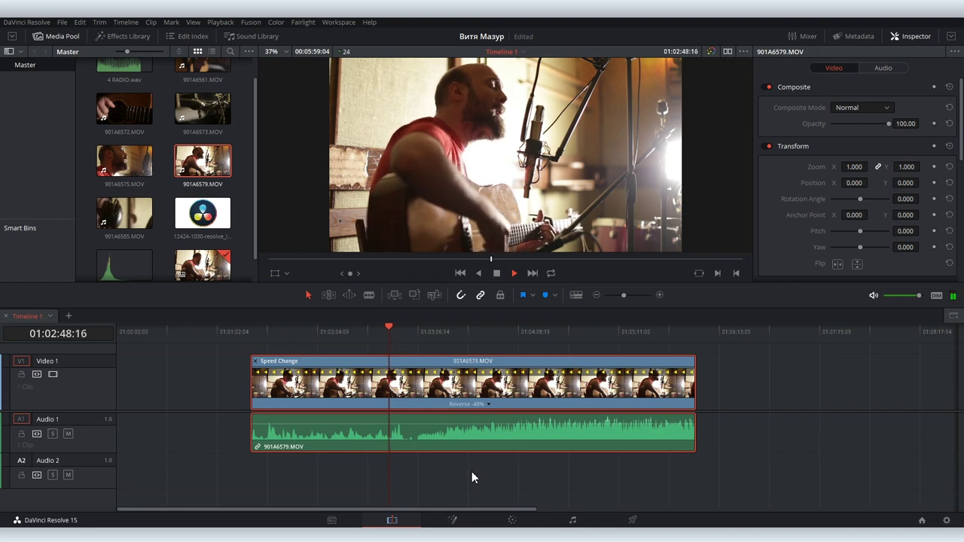
{"action": "left_click", "coordinate": [477, 404]}
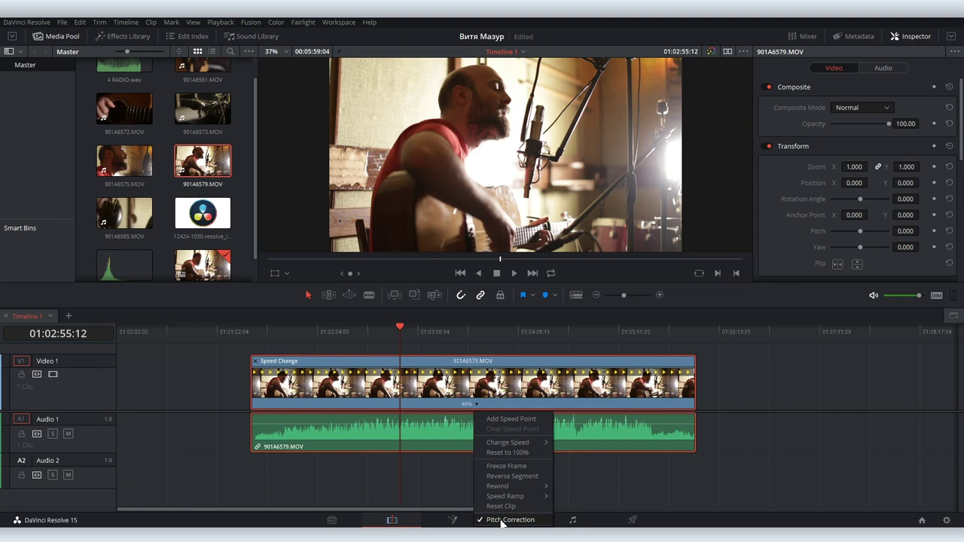
{"action": "left_click", "coordinate": [419, 397]}
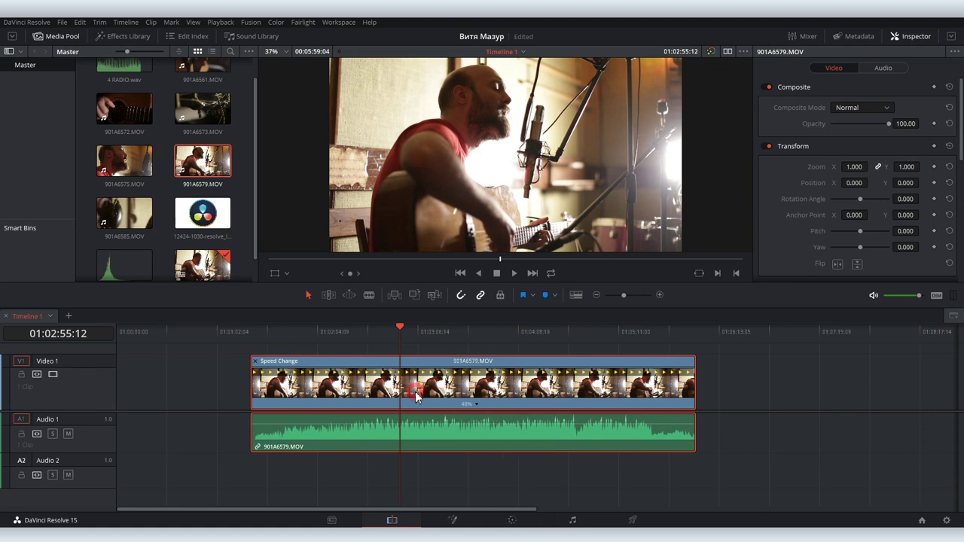
Shorten the retimed clip and set its clip speed to 100.
{"action": "left_click_drag", "start_coordinate": [693, 360], "coordinate": [467, 378]}
{"action": "right_click", "coordinate": [426, 390]}
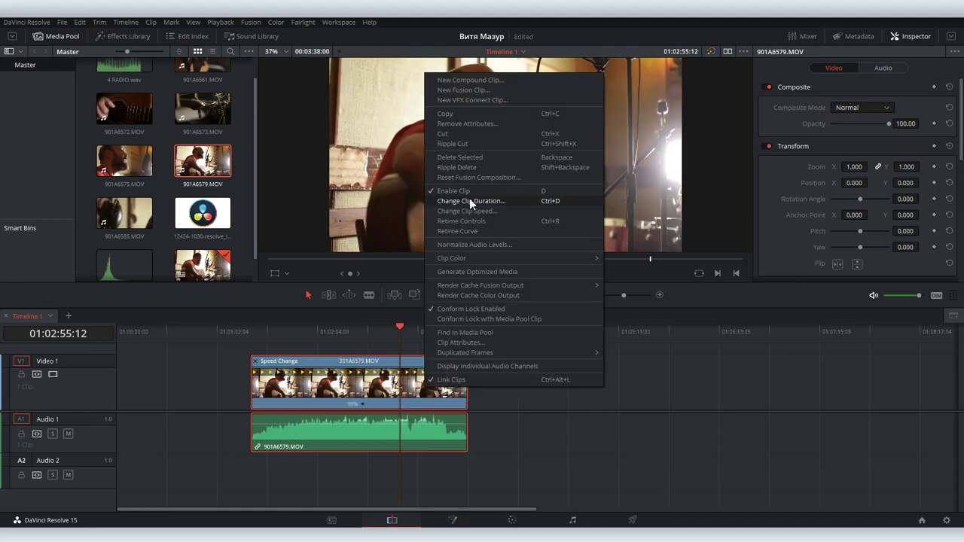
{"action": "left_click", "coordinate": [470, 211]}
{"action": "double_click", "coordinate": [341, 227]}
{"action": "type", "text": "100"}
{"action": "key", "text": "Return"}
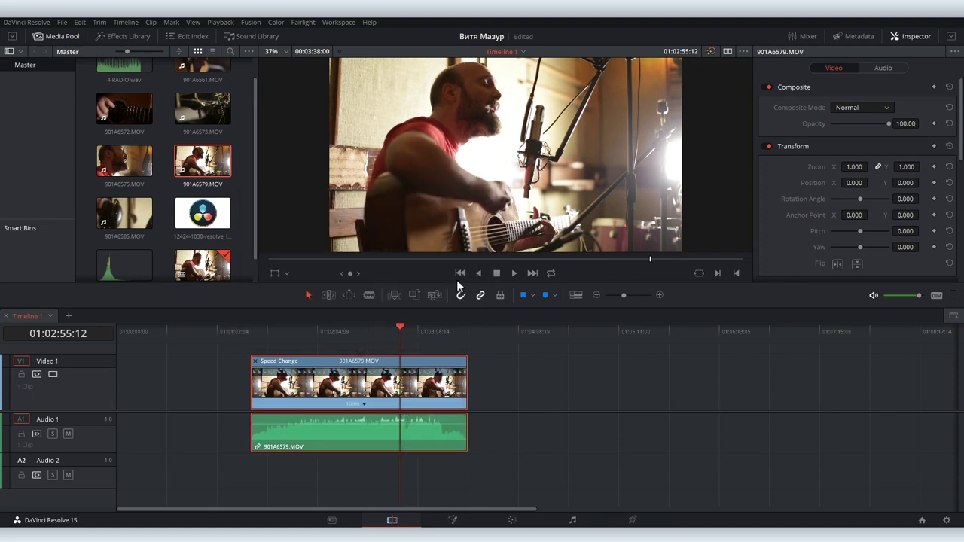
Hide the retime controls and cut the clip with Ctrl+B at the playhead.
{"action": "left_click", "coordinate": [357, 330]}
{"action": "left_click", "coordinate": [255, 361]}
{"action": "left_click", "coordinate": [314, 337]}
{"action": "key", "text": "ctrl+b"}
{"action": "mouse_move", "coordinate": [315, 329]}
{"action": "left_mouse_down"}
{"action": "mouse_move", "coordinate": [400, 346]}
{"action": "mouse_move", "coordinate": [365, 331]}
{"action": "left_mouse_up"}
Make a second cut, then delete both through edits to rejoin the clip.
{"action": "key", "text": "ctrl+b"}
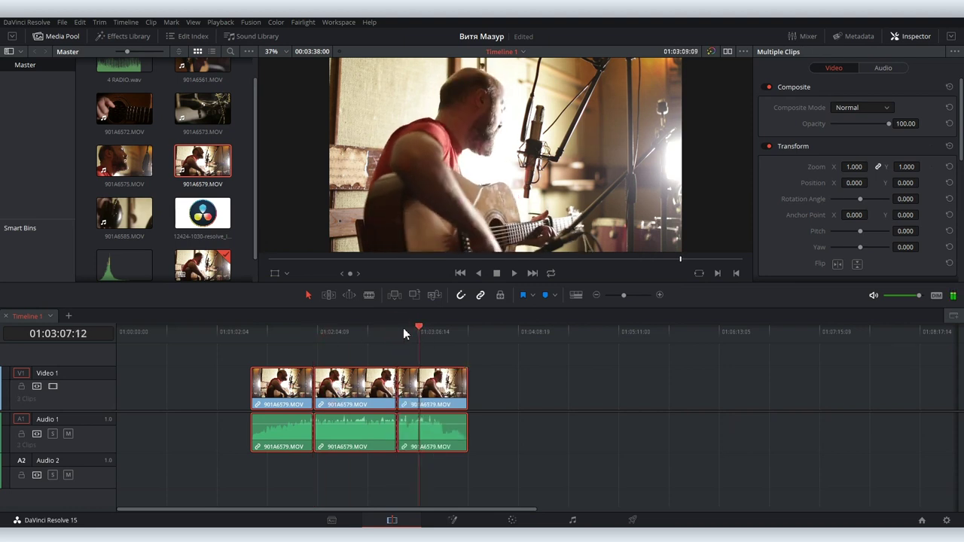
{"action": "left_click", "coordinate": [532, 405]}
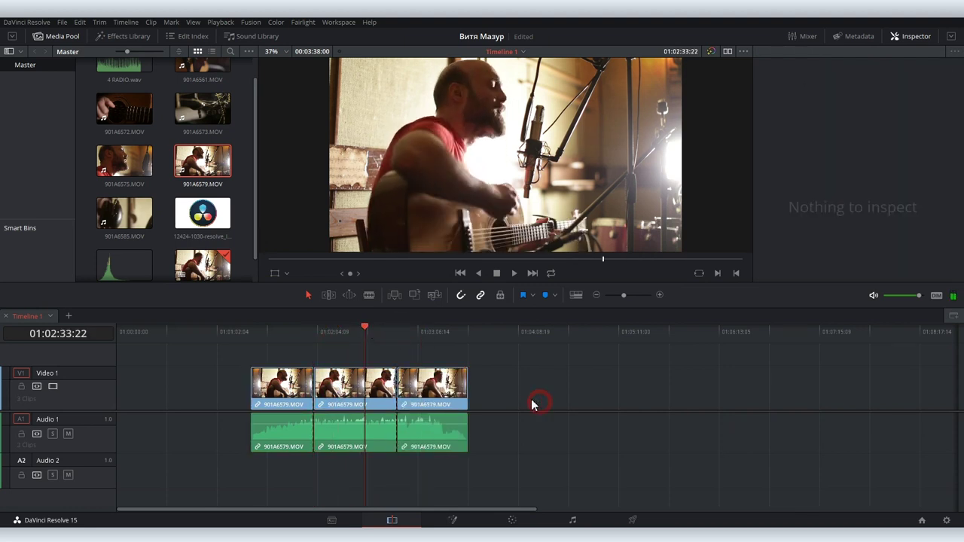
{"action": "left_click", "coordinate": [398, 377]}
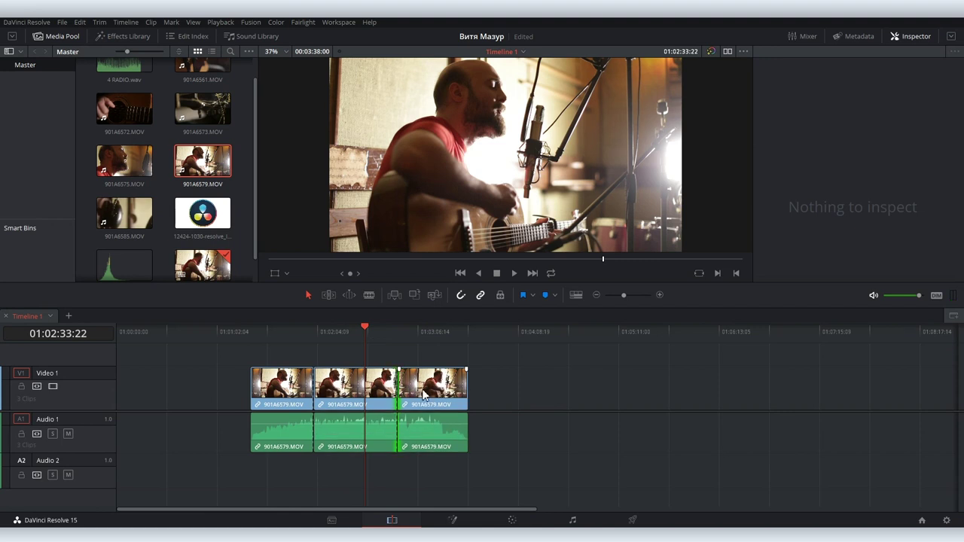
{"action": "left_click", "coordinate": [313, 388], "text": "ctrl"}
{"action": "key", "text": "Delete"}
Split the clip again, trim back the left piece's end and ripple-delete the gap.
{"action": "left_click", "coordinate": [314, 392]}
{"action": "left_click_drag", "start_coordinate": [295, 329], "coordinate": [356, 329]}
{"action": "left_click", "coordinate": [376, 352]}
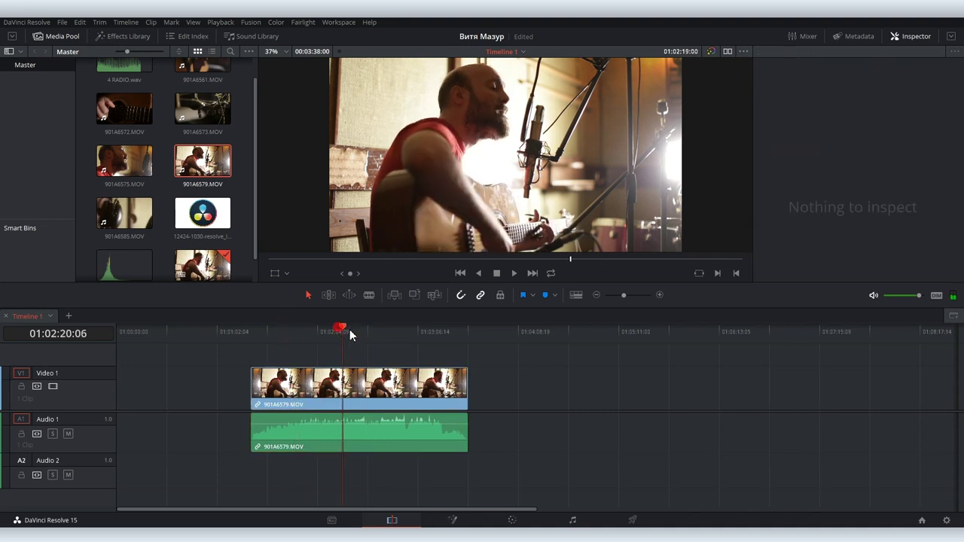
{"action": "left_click", "coordinate": [373, 383]}
{"action": "key", "text": "ctrl+b"}
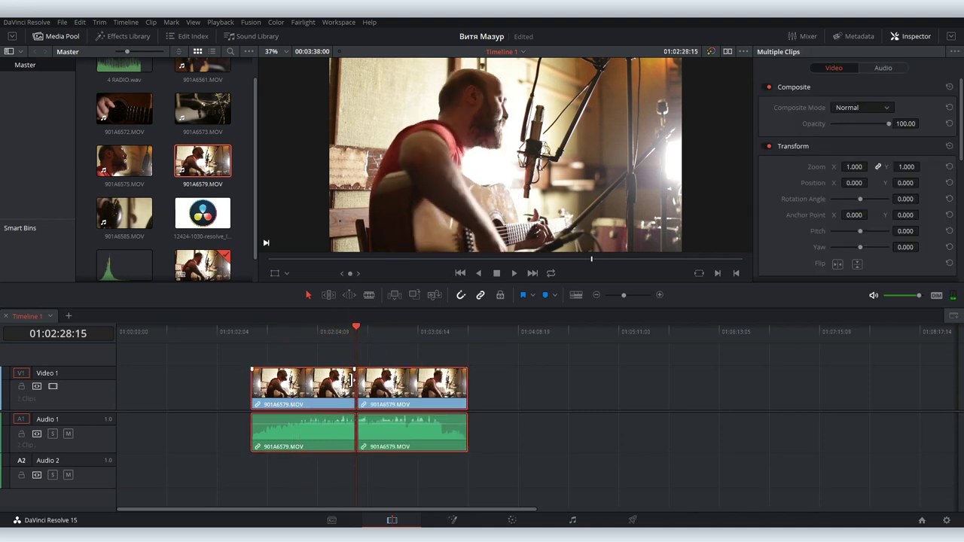
{"action": "left_click_drag", "start_coordinate": [355, 388], "coordinate": [338, 388]}
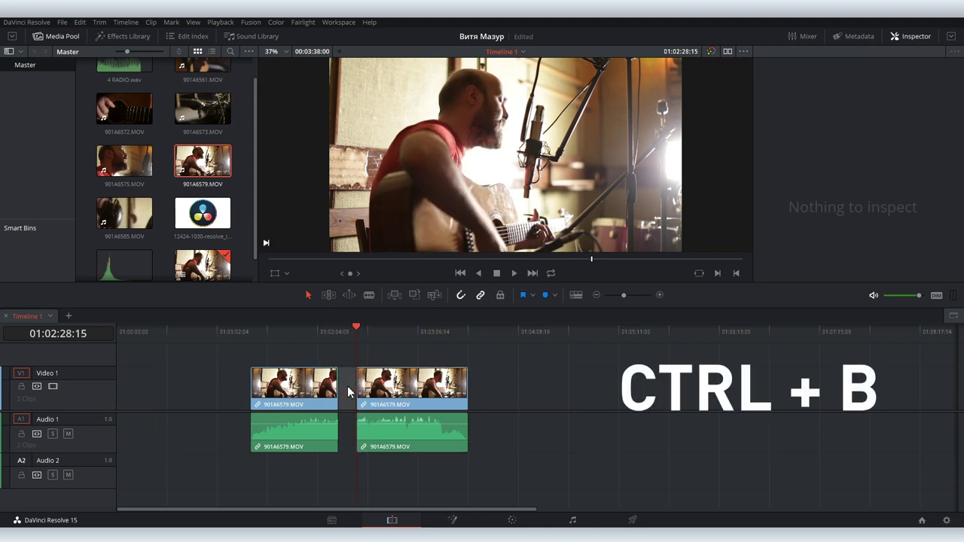
{"action": "key", "text": "Delete"}
Attempt to join the two abutting pieces and dismiss the not-source-adjacent error.
{"action": "left_click", "coordinate": [338, 331]}
{"action": "left_click", "coordinate": [360, 393]}
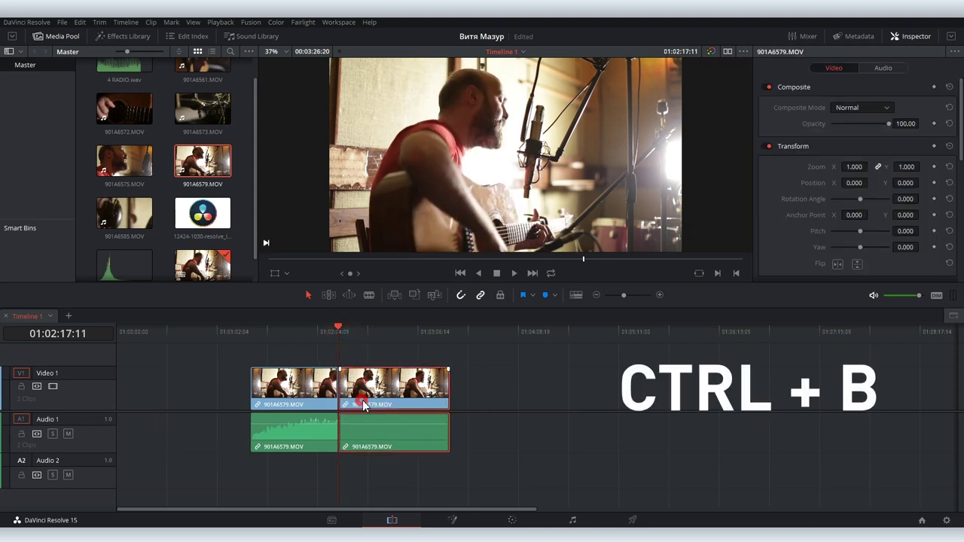
{"action": "left_click", "coordinate": [379, 331]}
{"action": "left_click", "coordinate": [486, 376]}
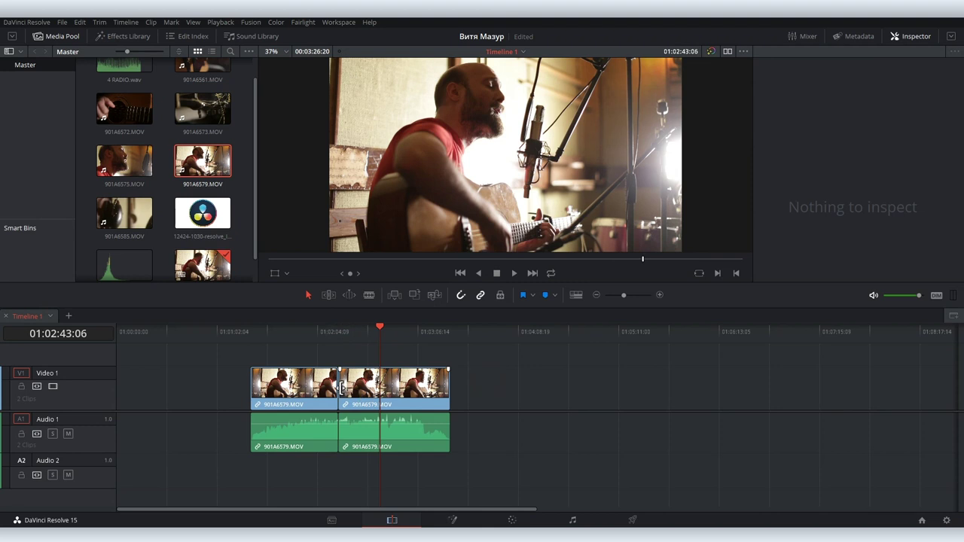
{"action": "left_click", "coordinate": [339, 388]}
{"action": "key", "text": "Delete"}
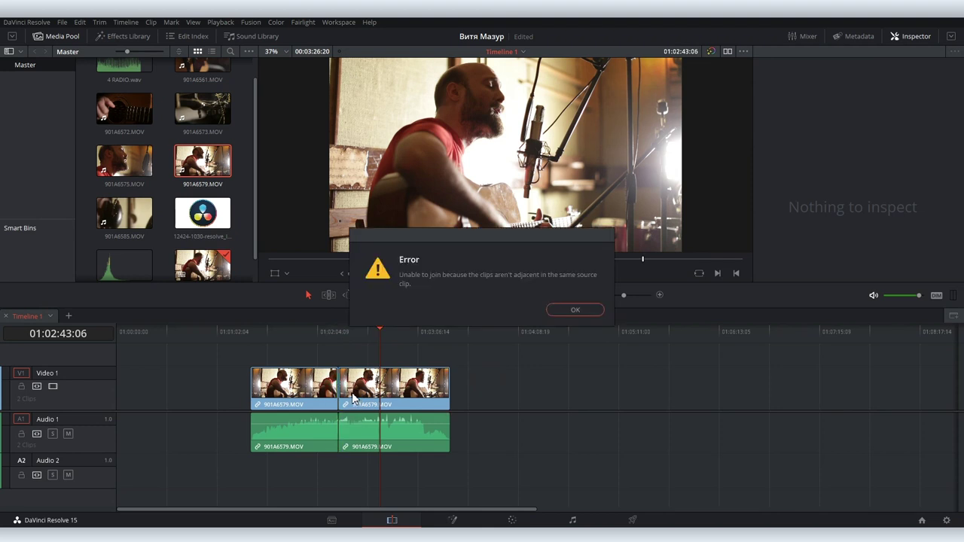
{"action": "left_click", "coordinate": [564, 310]}
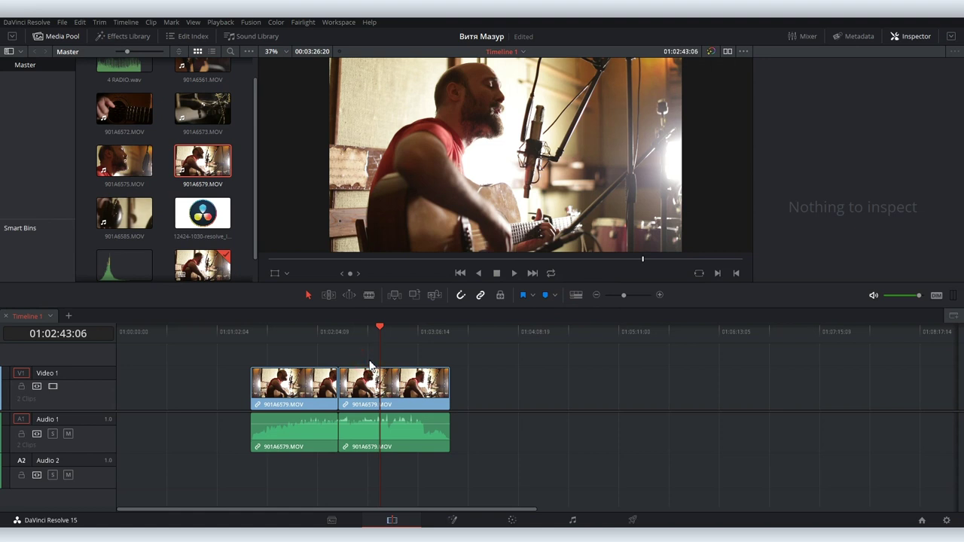
Place 901A6575.MOV after the guitarist pieces, trim its head later, and delete the gap before it.
{"action": "mouse_move", "coordinate": [124, 160]}
{"action": "left_mouse_down"}
{"action": "mouse_move", "coordinate": [564, 369]}
{"action": "mouse_move", "coordinate": [536, 388]}
{"action": "left_mouse_up"}
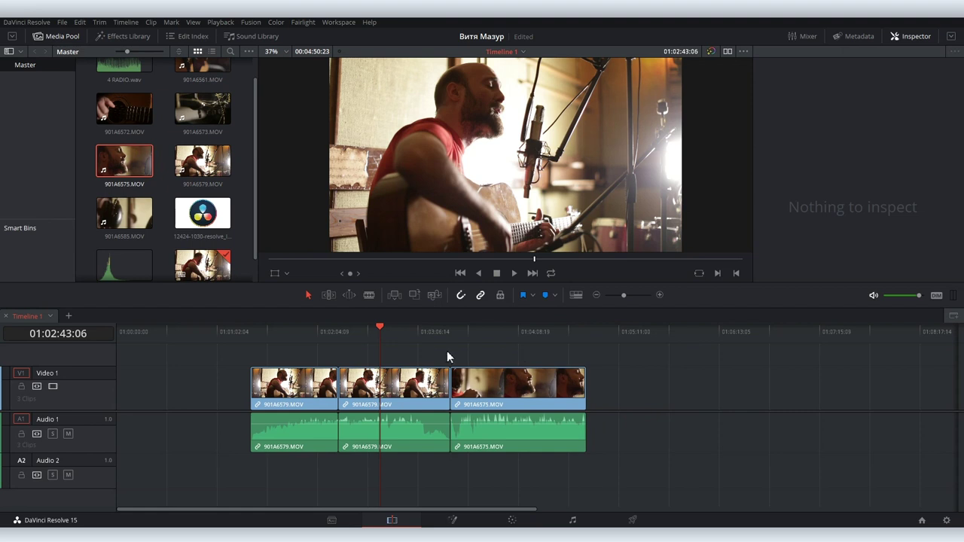
{"action": "left_click", "coordinate": [423, 331]}
{"action": "left_click_drag", "start_coordinate": [454, 372], "coordinate": [525, 377]}
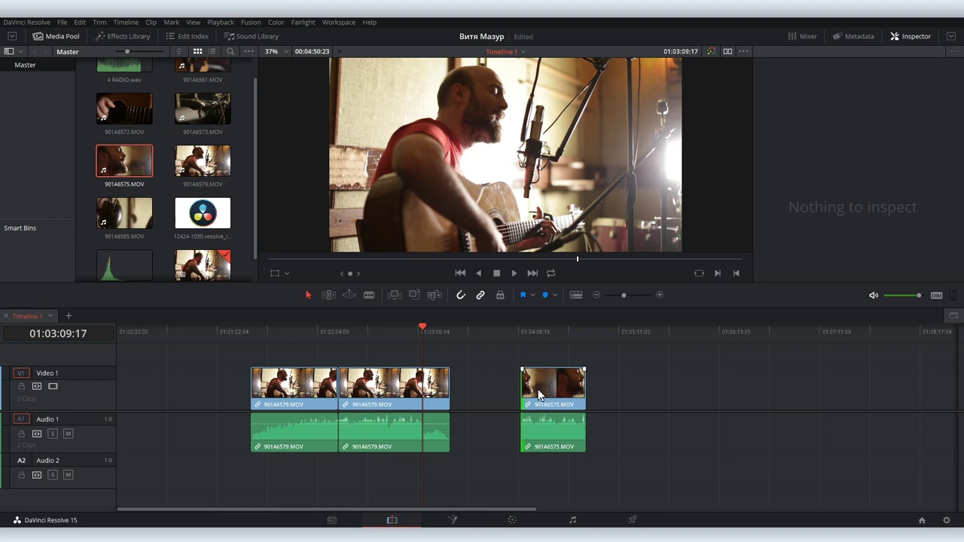
{"action": "left_click", "coordinate": [489, 391]}
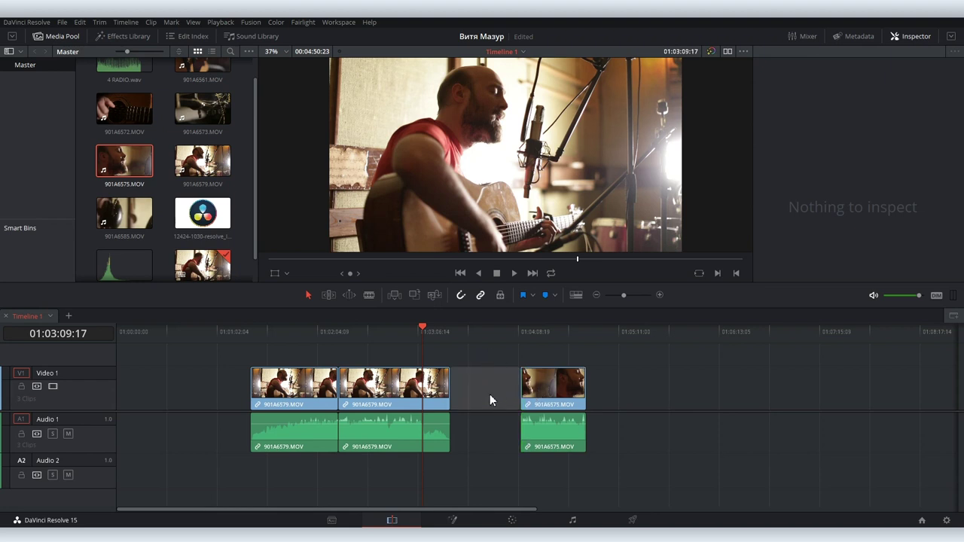
{"action": "key", "text": "Delete"}
Play back across the cut into the close-up, then return the playhead toward the timeline start.
{"action": "left_click", "coordinate": [441, 333]}
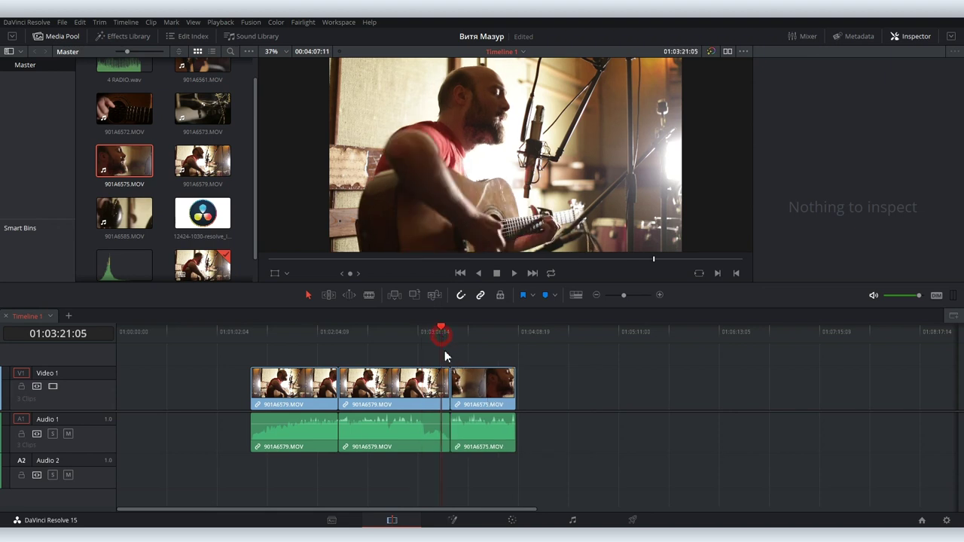
{"action": "key", "text": "space"}
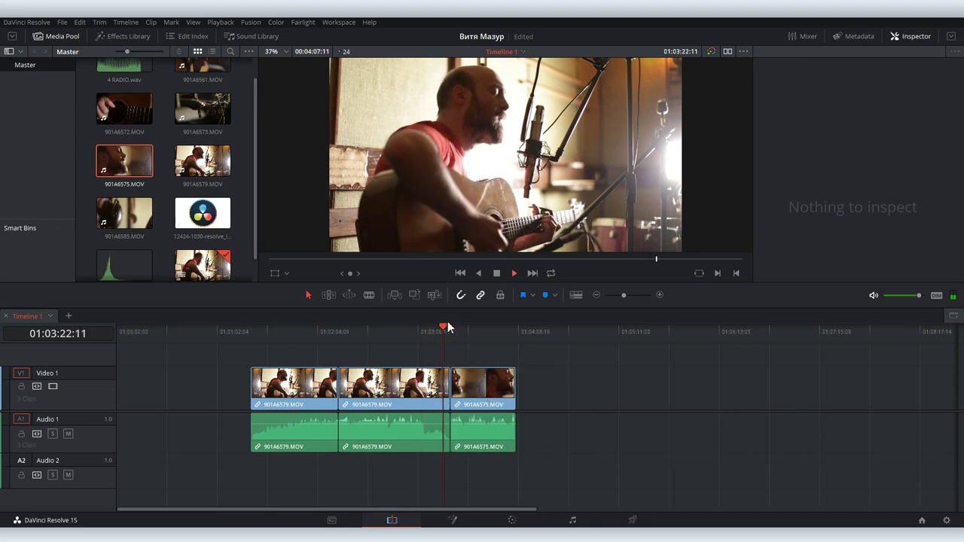
{"action": "left_click", "coordinate": [450, 330]}
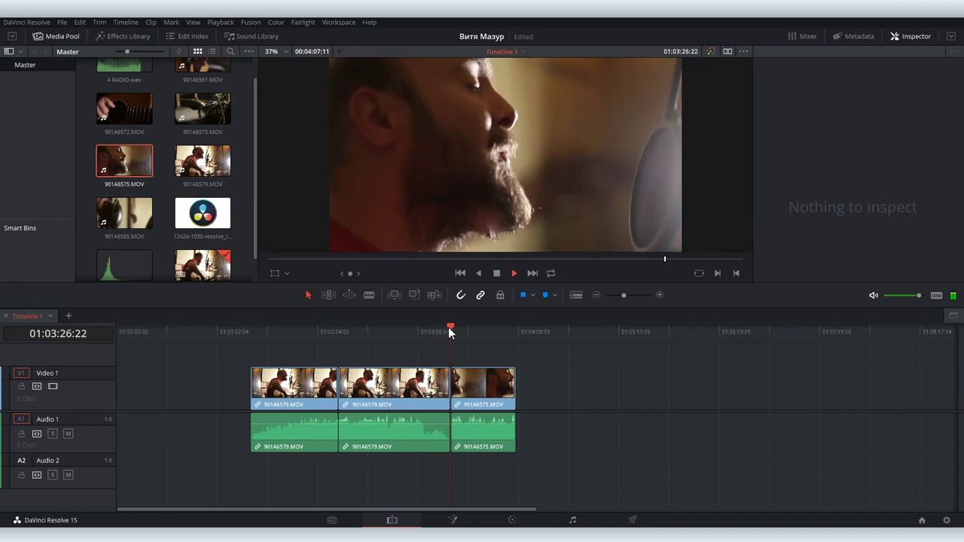
{"action": "key", "text": "space"}
{"action": "left_click", "coordinate": [435, 331]}
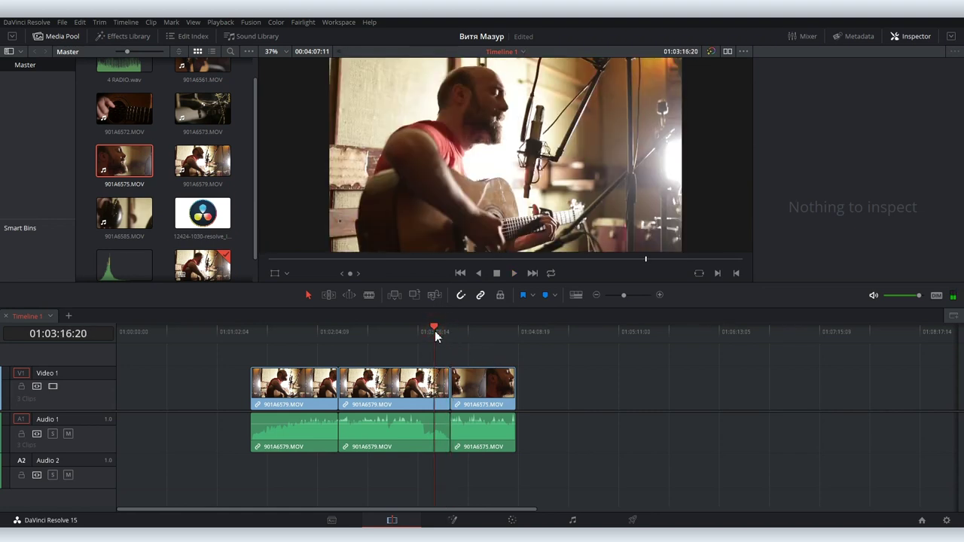
{"action": "left_click", "coordinate": [253, 331]}
{"action": "left_click_drag", "start_coordinate": [636, 299], "coordinate": [641, 299]}
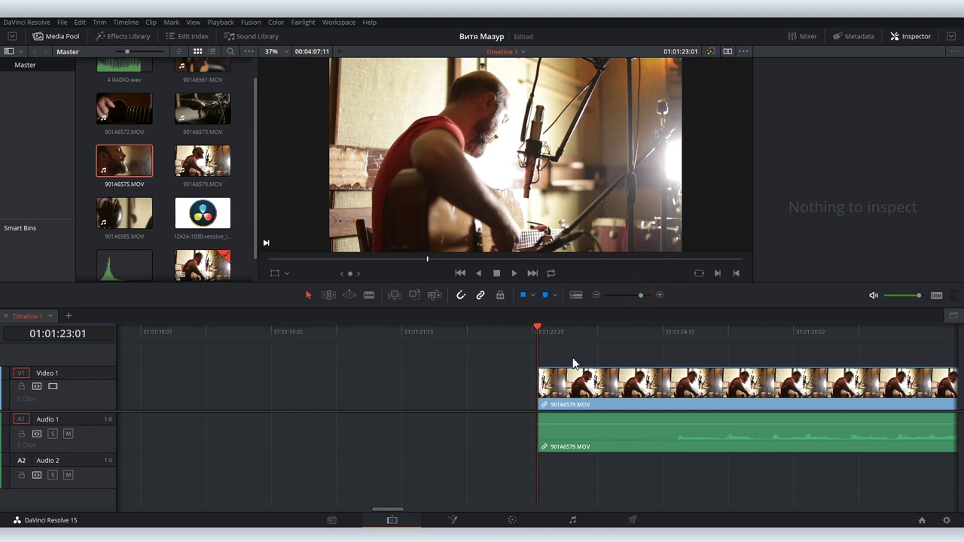
{"action": "scroll", "coordinate": [463, 364], "scroll_direction": "right", "scroll_amount": 2}
{"action": "left_click", "coordinate": [357, 332]}
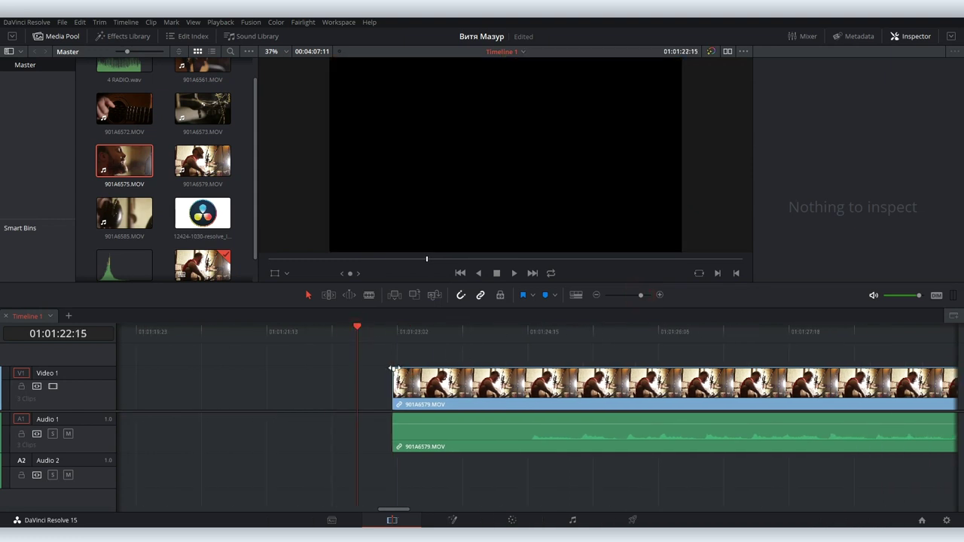
{"action": "left_click_drag", "start_coordinate": [393, 369], "coordinate": [655, 372]}
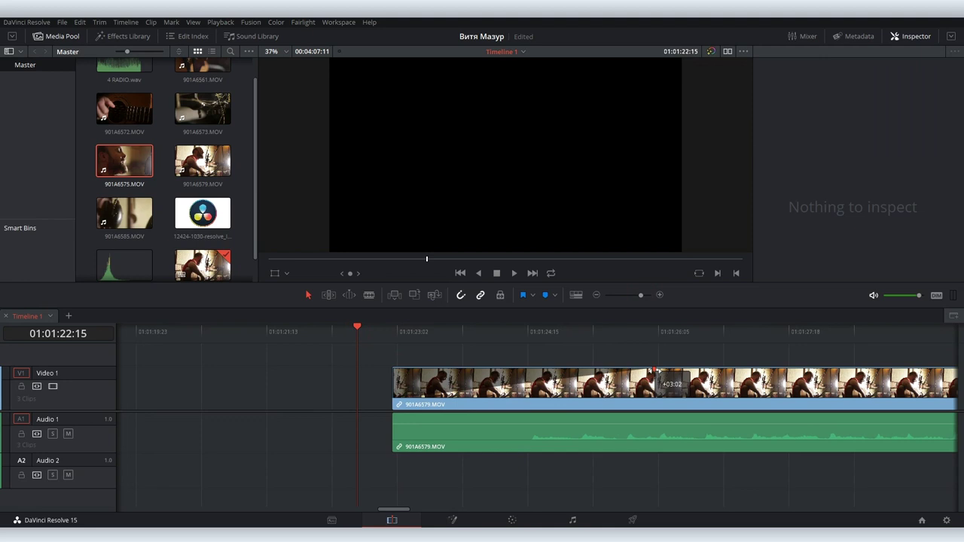
{"action": "left_click_drag", "start_coordinate": [655, 371], "coordinate": [393, 372]}
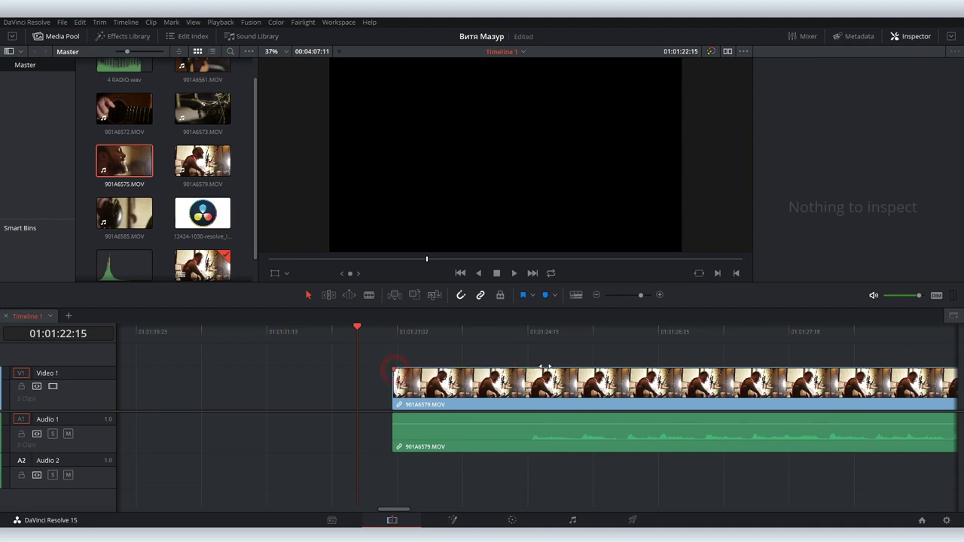
{"action": "mouse_move", "coordinate": [392, 370]}
{"action": "left_mouse_down"}
{"action": "mouse_move", "coordinate": [534, 369]}
{"action": "mouse_move", "coordinate": [393, 370]}
{"action": "left_mouse_up"}
{"action": "left_click_drag", "start_coordinate": [392, 415], "coordinate": [464, 420]}
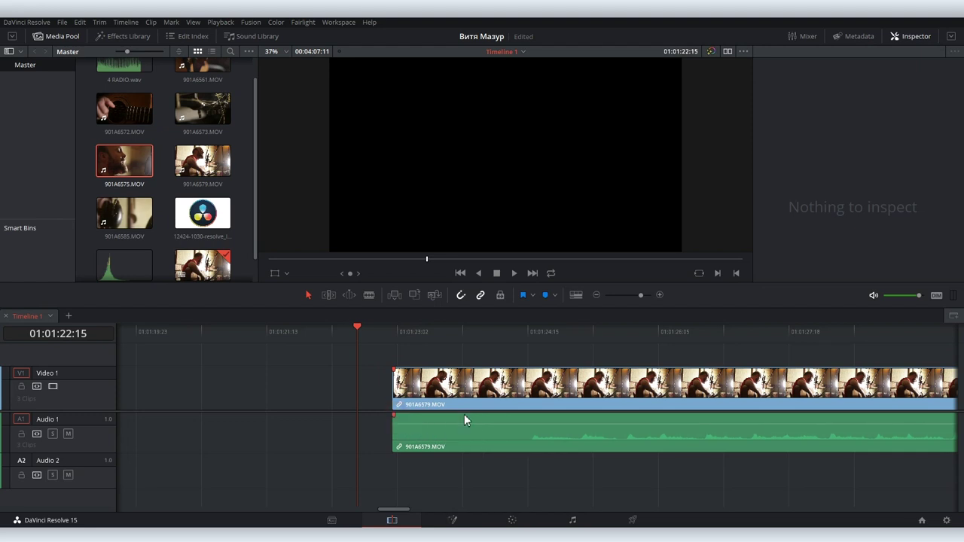